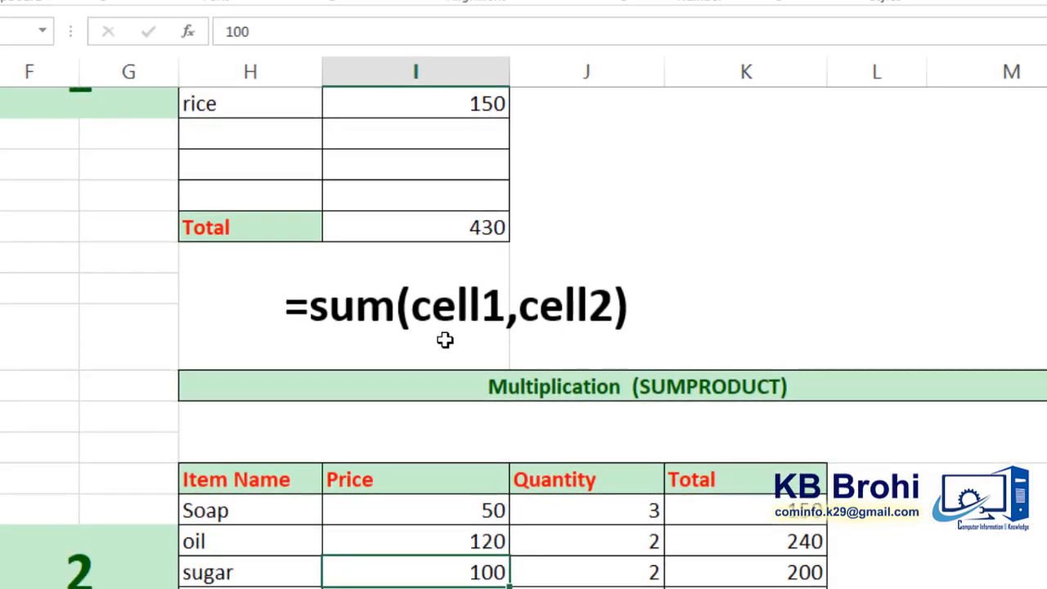
- Examine the Multiplication table, its grand total, and the SUMPRODUCT formula behind the Soap row's total
key(Down)
key(Down)
key(Down)
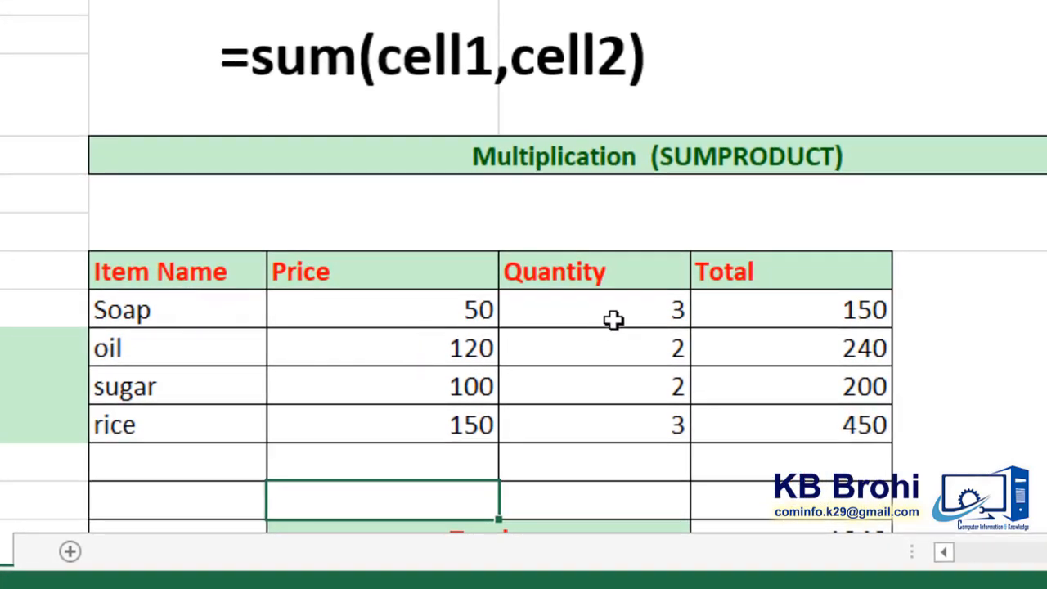
click(811, 309)
key(Down)
key(Down)
key(Down)
key(Down)
key(Down)
key(Down)
key(Down)
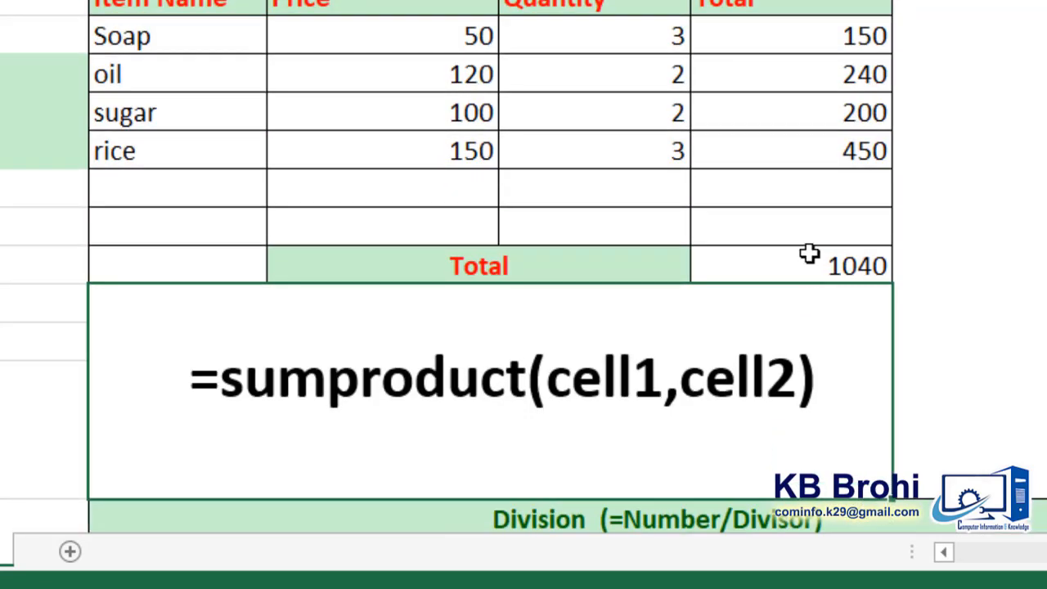
click(809, 258)
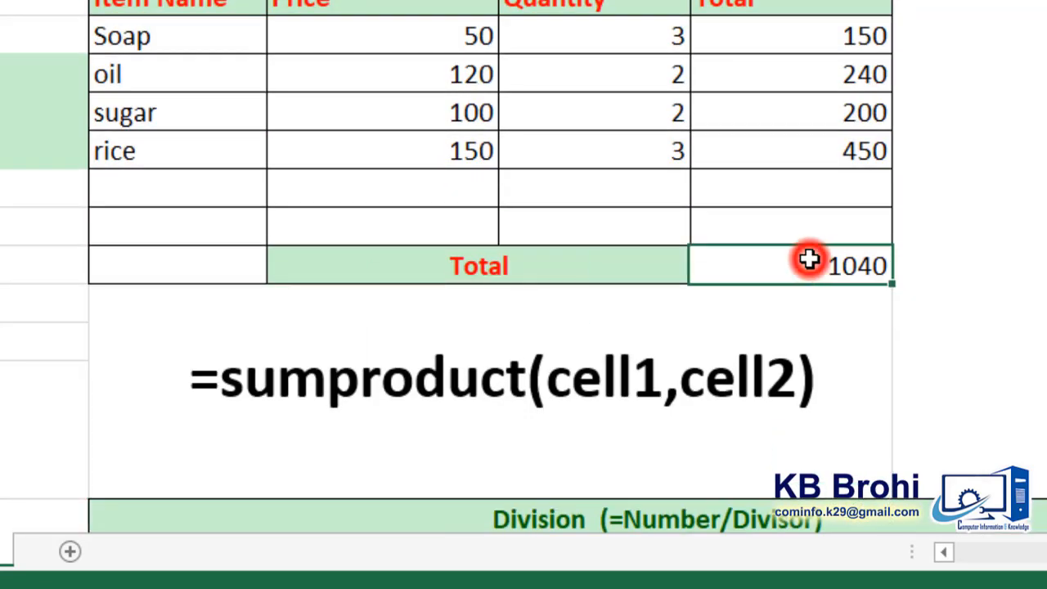
click(832, 39)
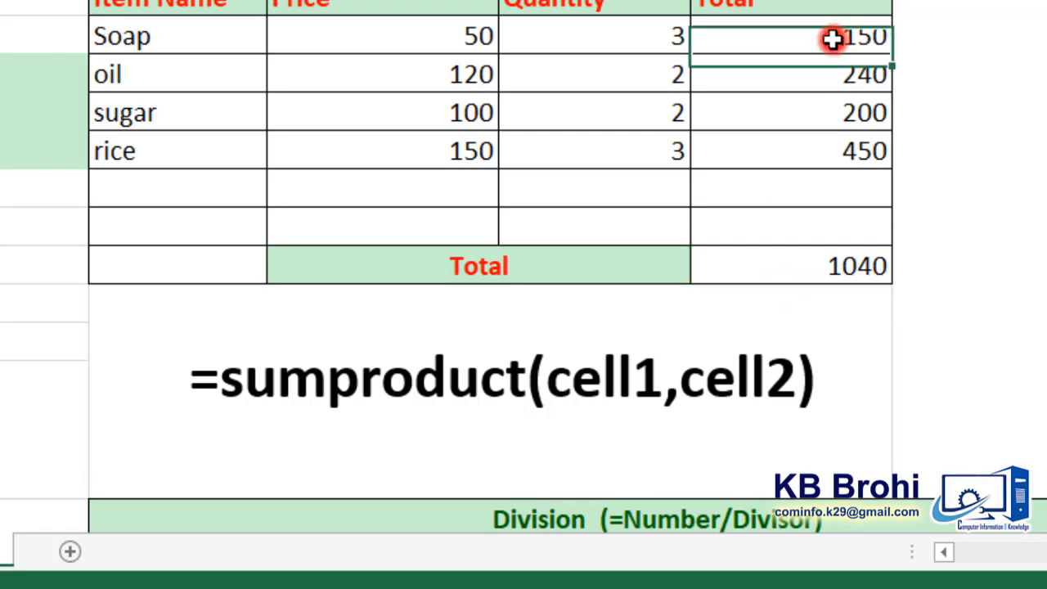
double_click(831, 38)
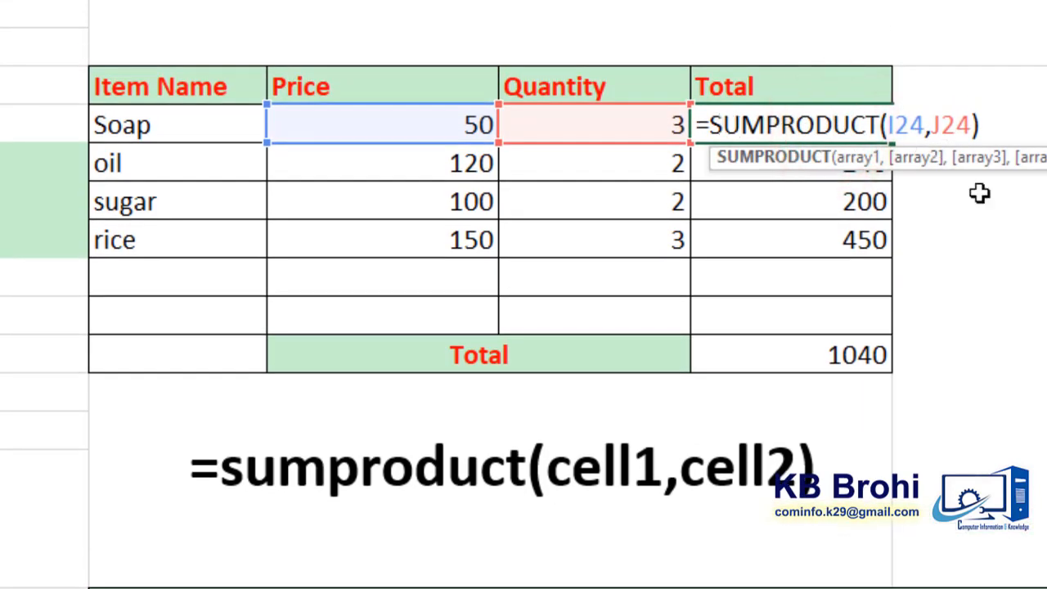
click(986, 286)
- Clear the item totals in K24:K28 of the Multiplication table
click(840, 127)
drag(838, 261, 837, 271)
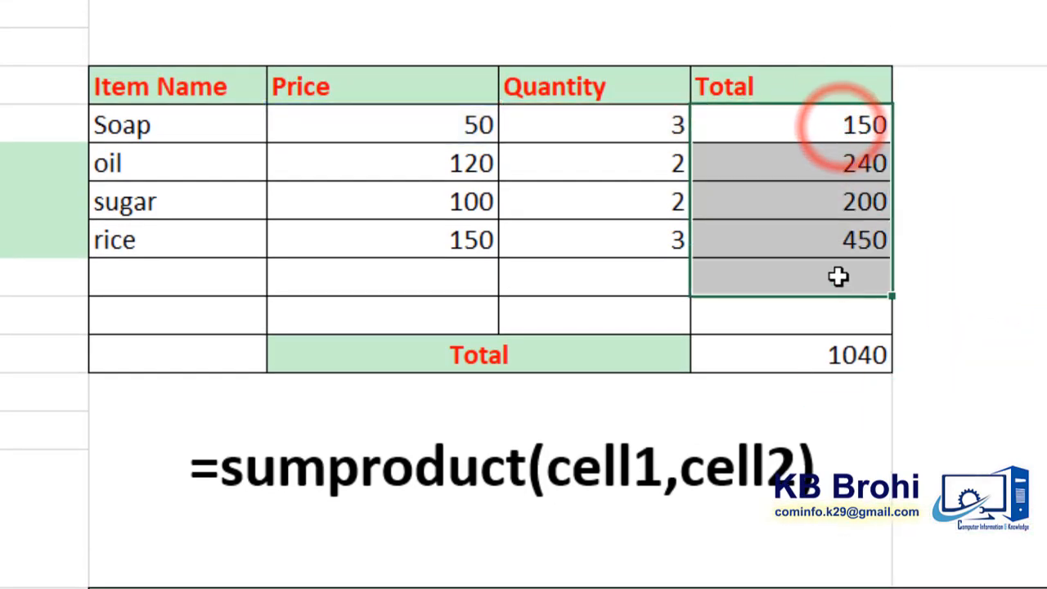
key(Delete)
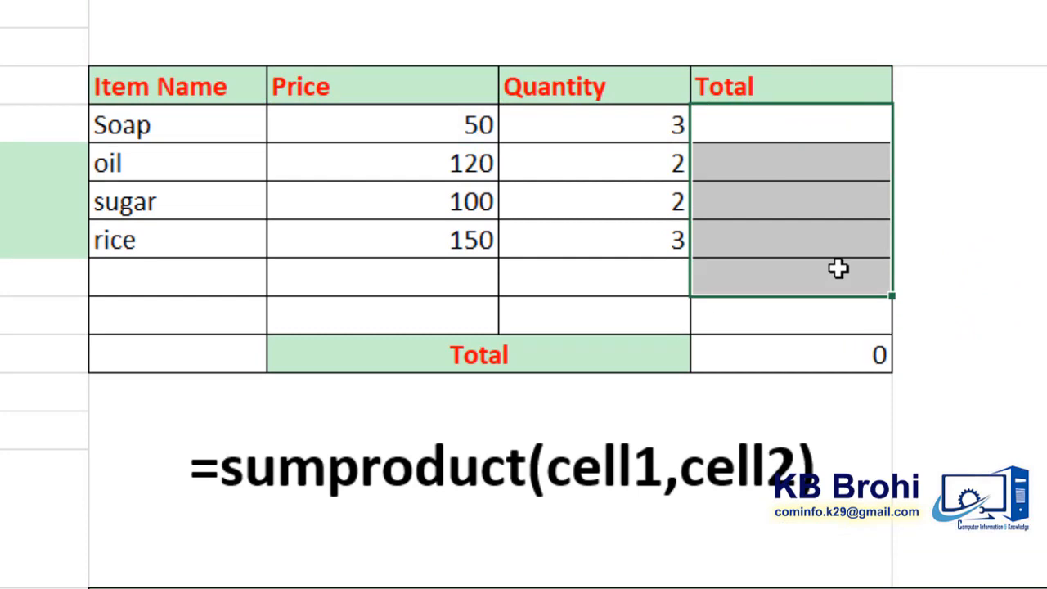
- Enter a SUMPRODUCT formula in the Soap row's Total cell that multiplies price I24 by quantity J24
click(800, 120)
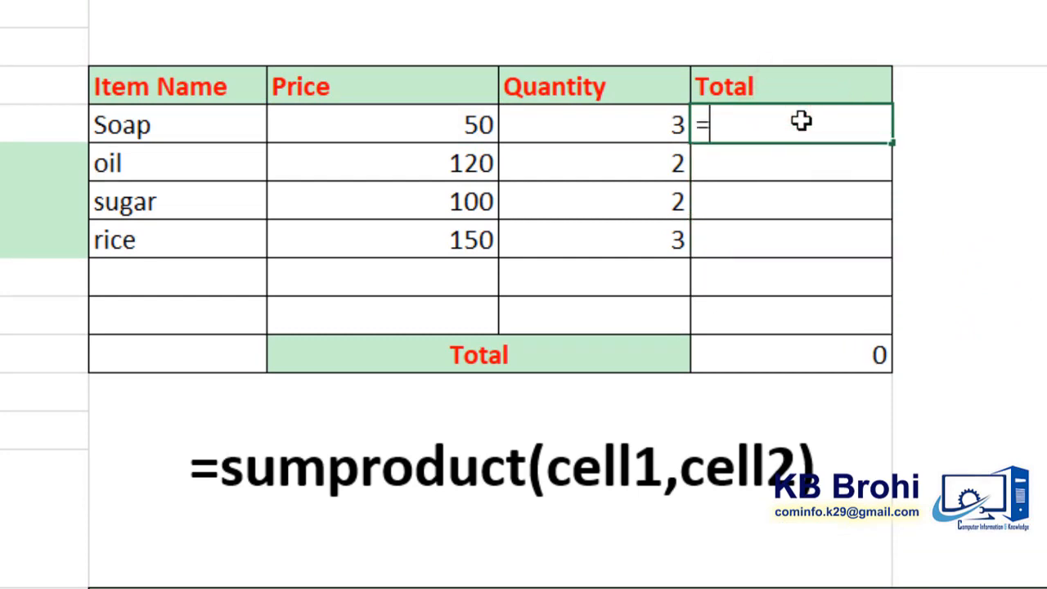
text(=sum)
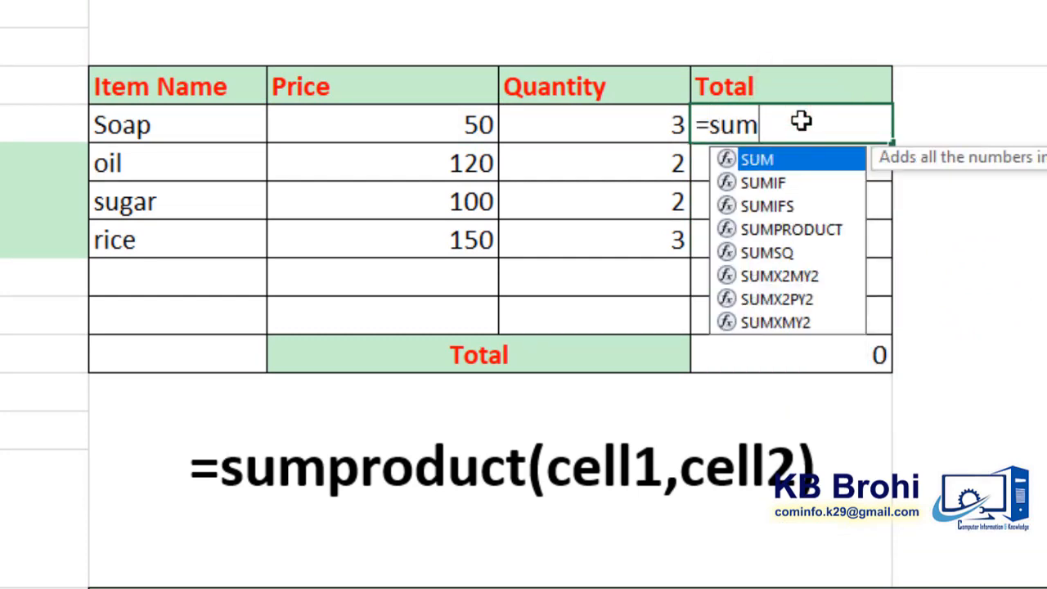
text(pr)
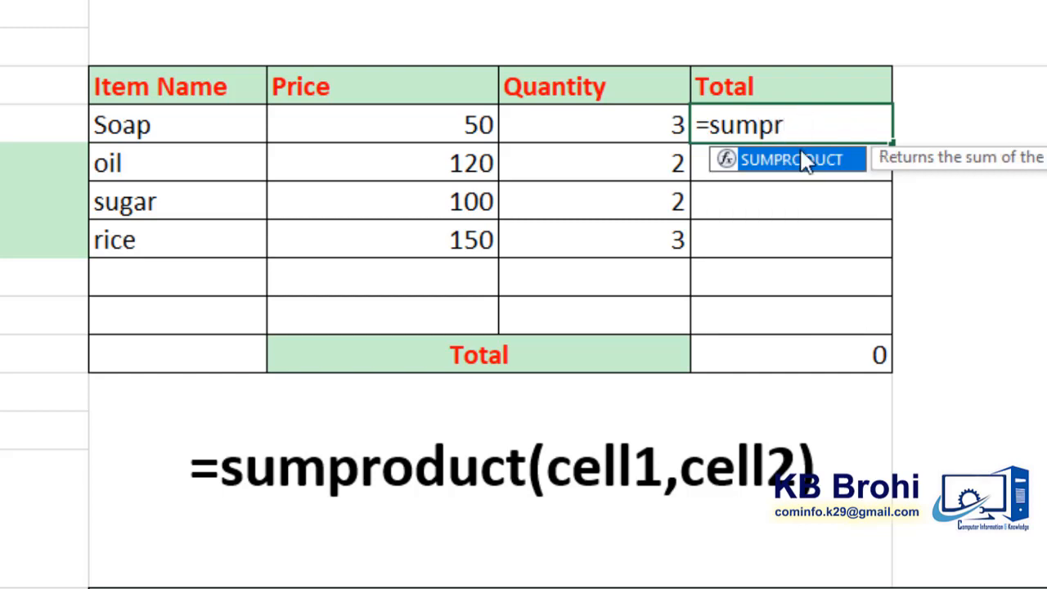
double_click(792, 160)
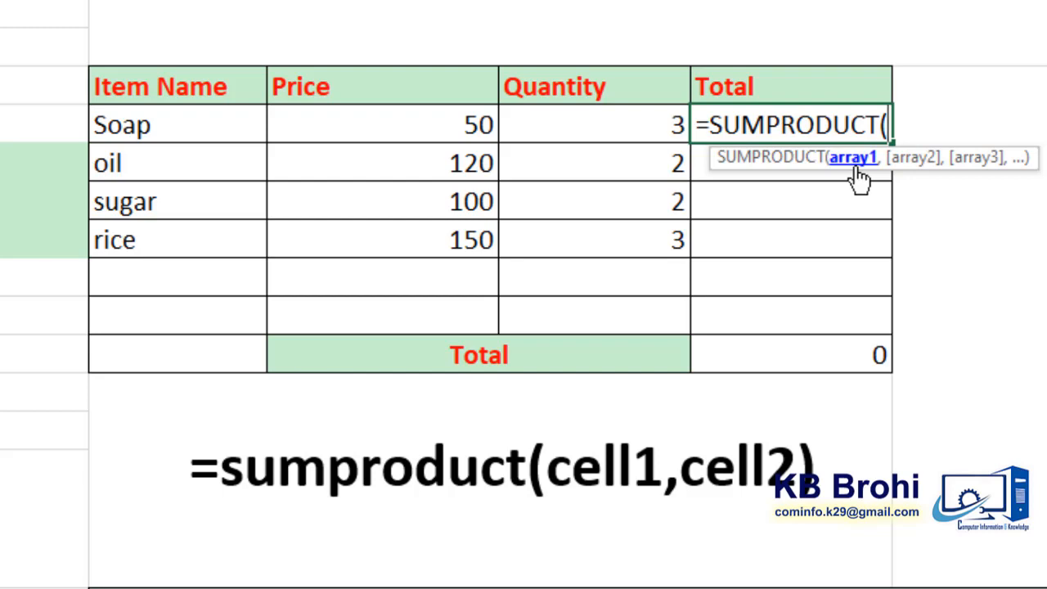
click(465, 117)
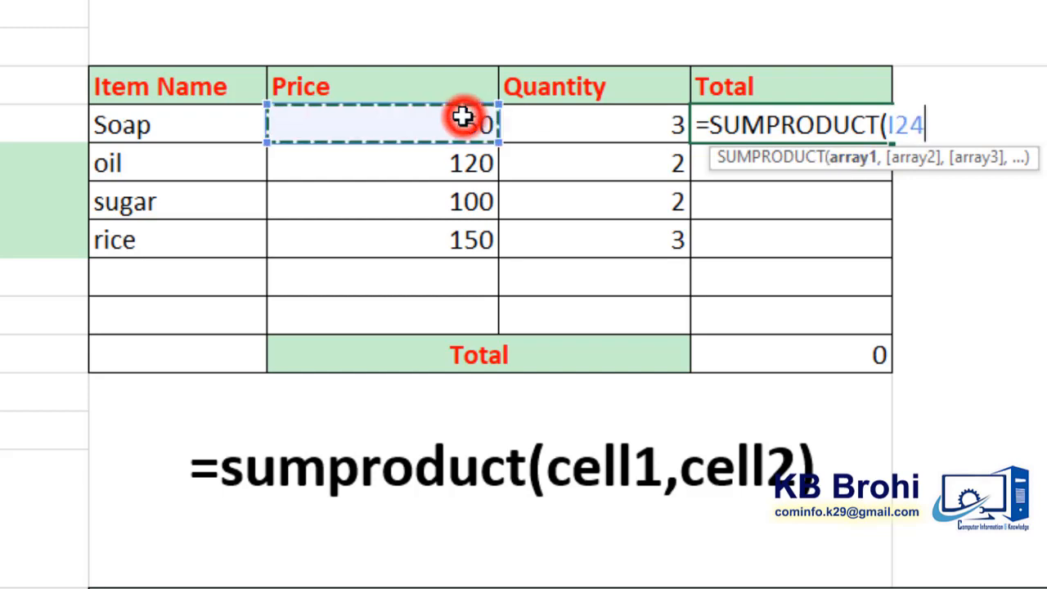
text(,)
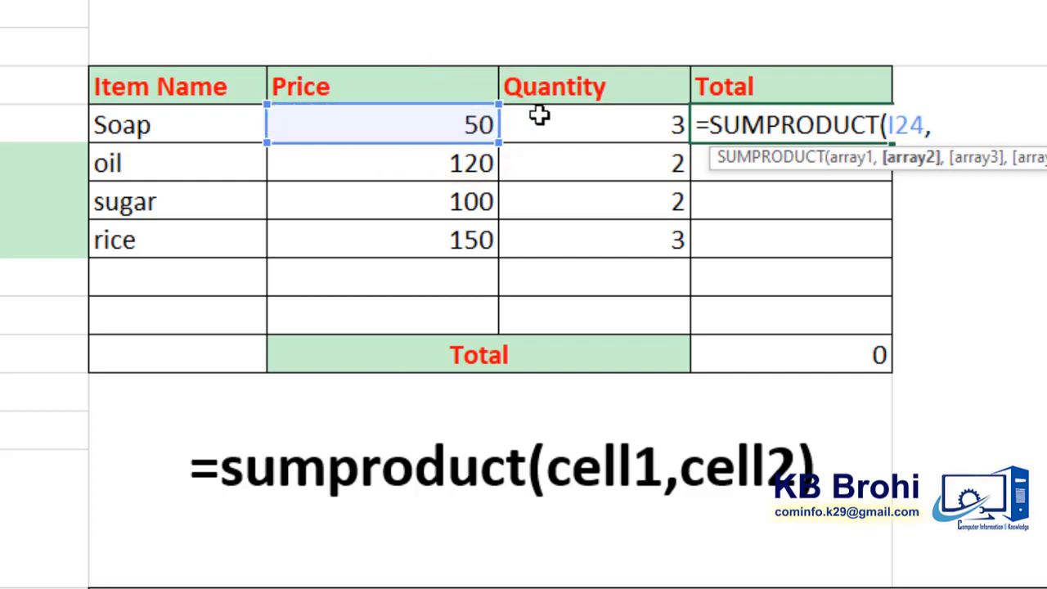
click(544, 119)
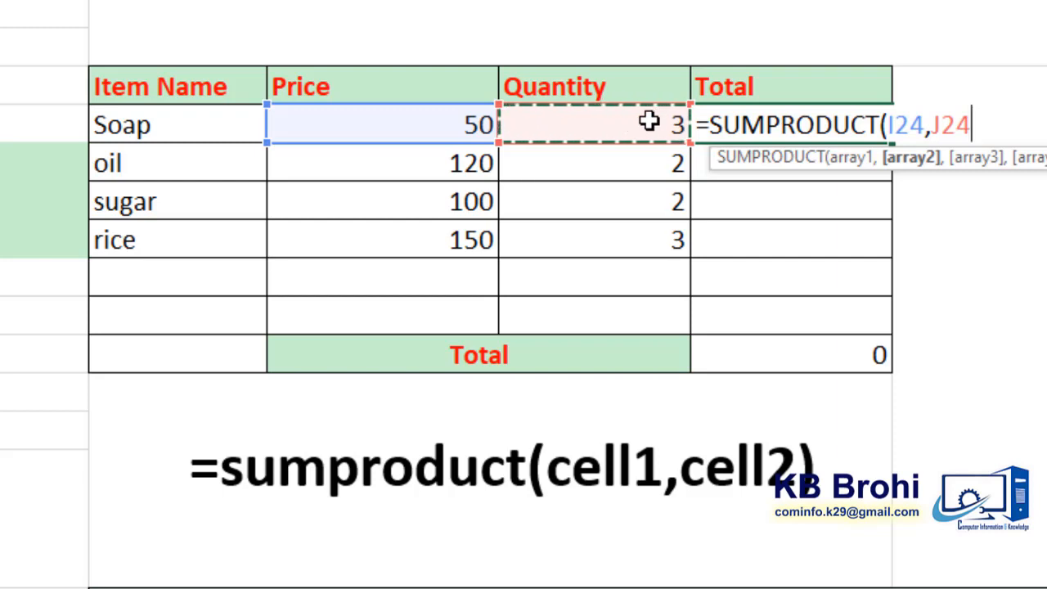
key(Return)
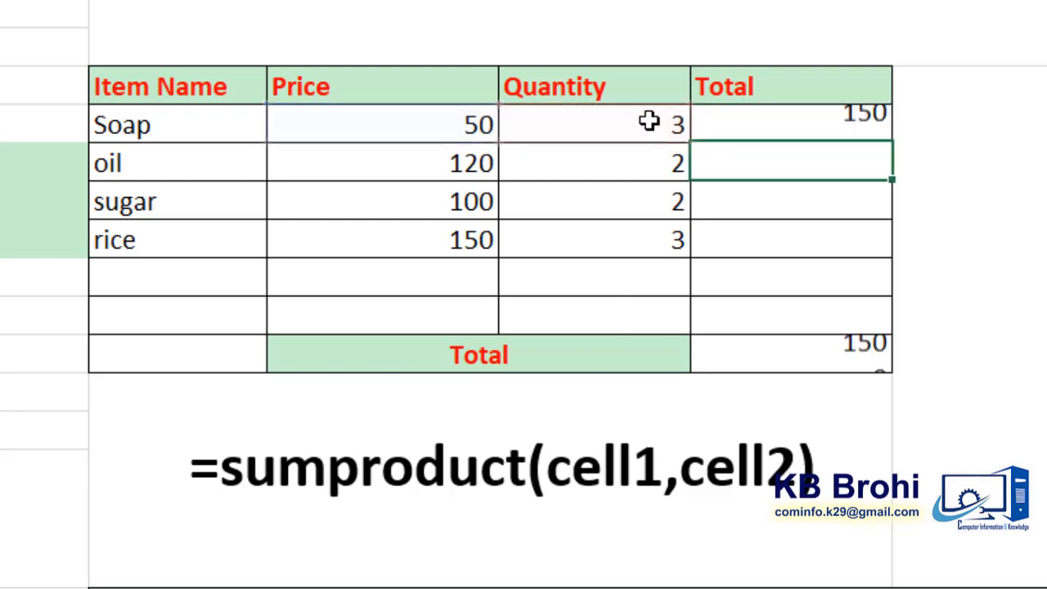
- Fill the Soap row's total formula down through the oil, sugar and rice rows
click(824, 124)
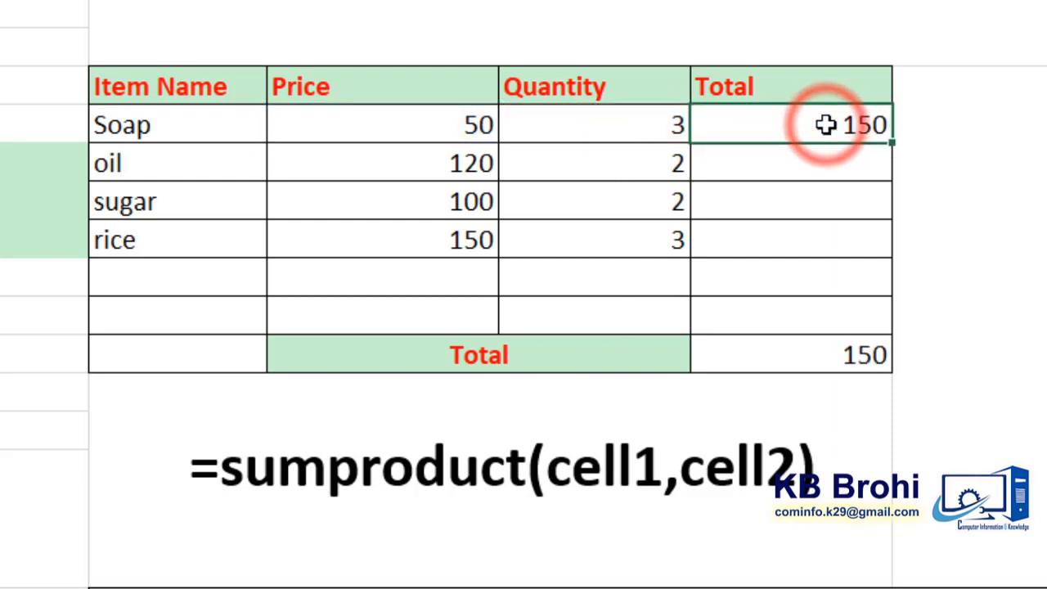
click(824, 124)
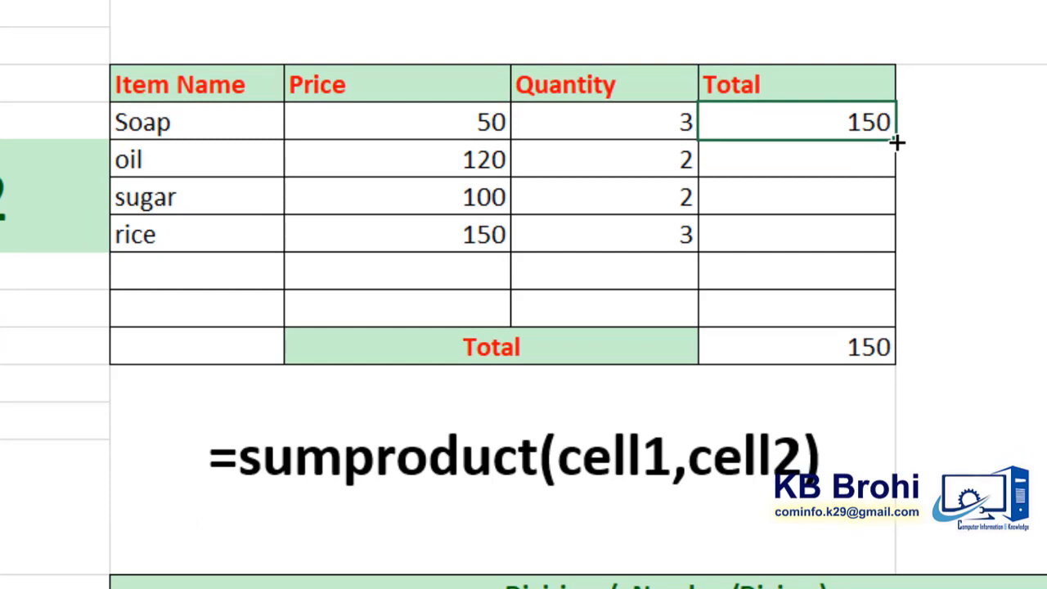
drag(897, 143, 897, 240)
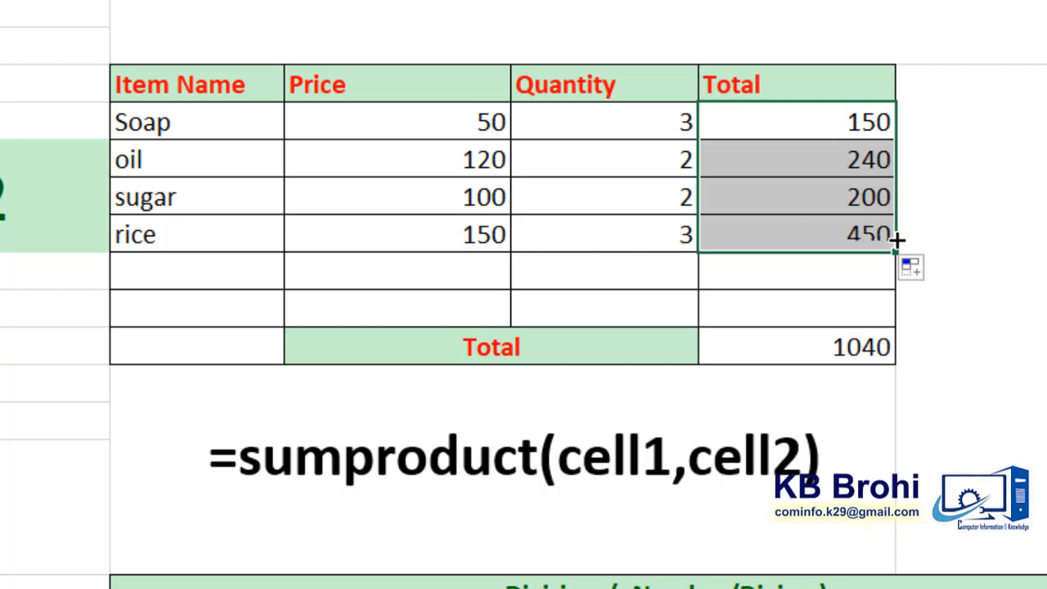
- Check each item's total and inspect the formula in the Multiplication table's grand total cell
click(839, 123)
click(836, 157)
click(838, 196)
click(839, 237)
double_click(853, 350)
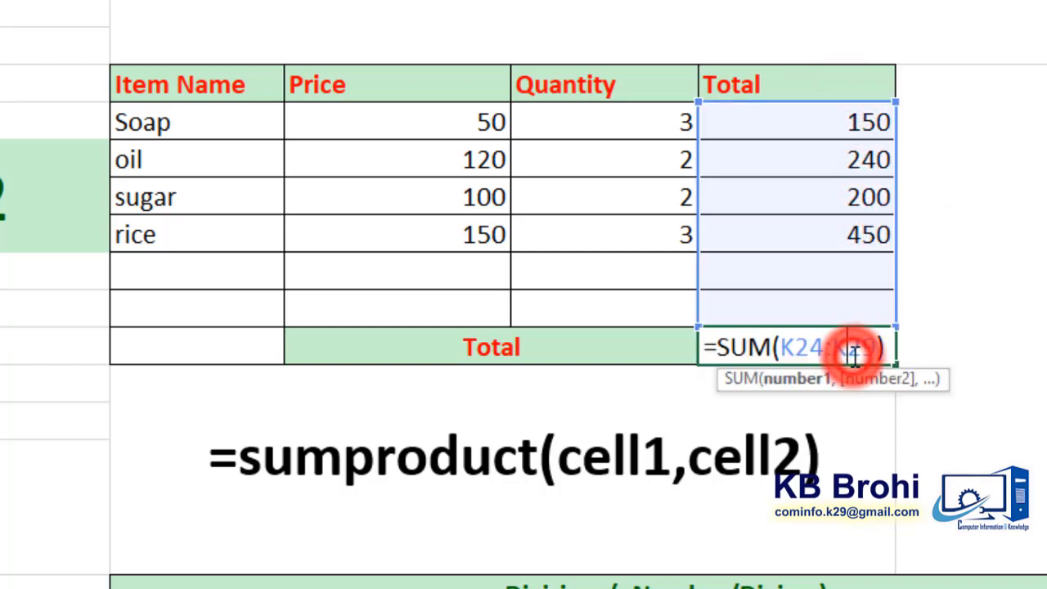
key(Return)
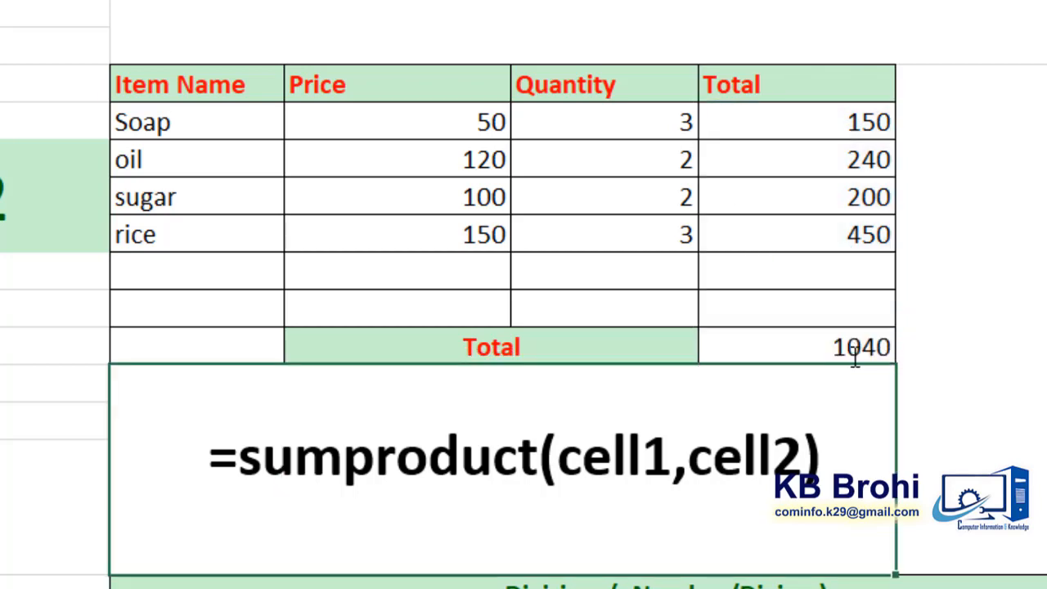
click(945, 409)
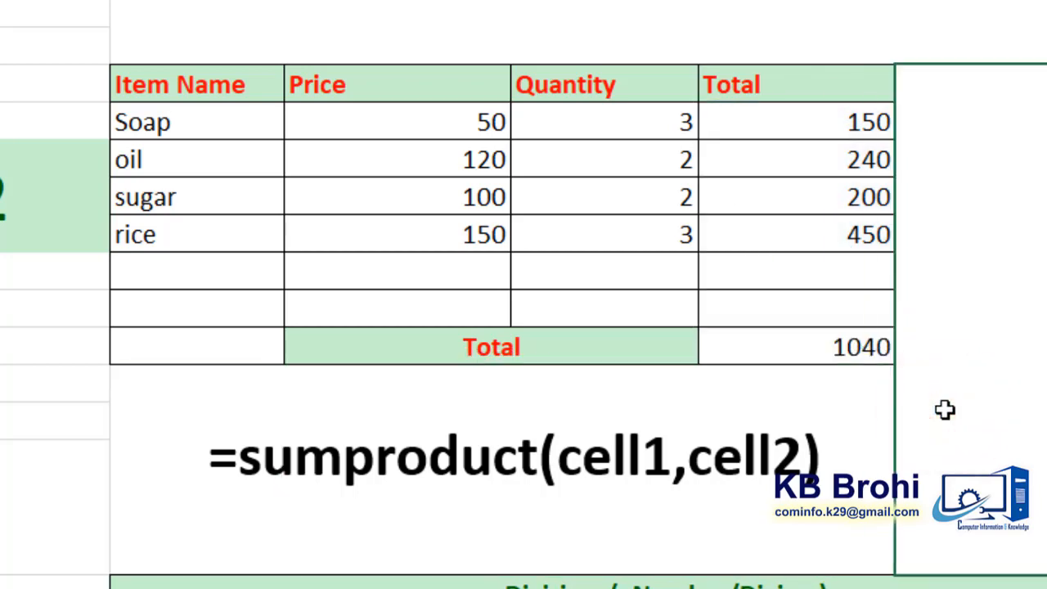
- Clear the four Result values in J38:J41 of the Division table
scroll(945, 409, down, 5)
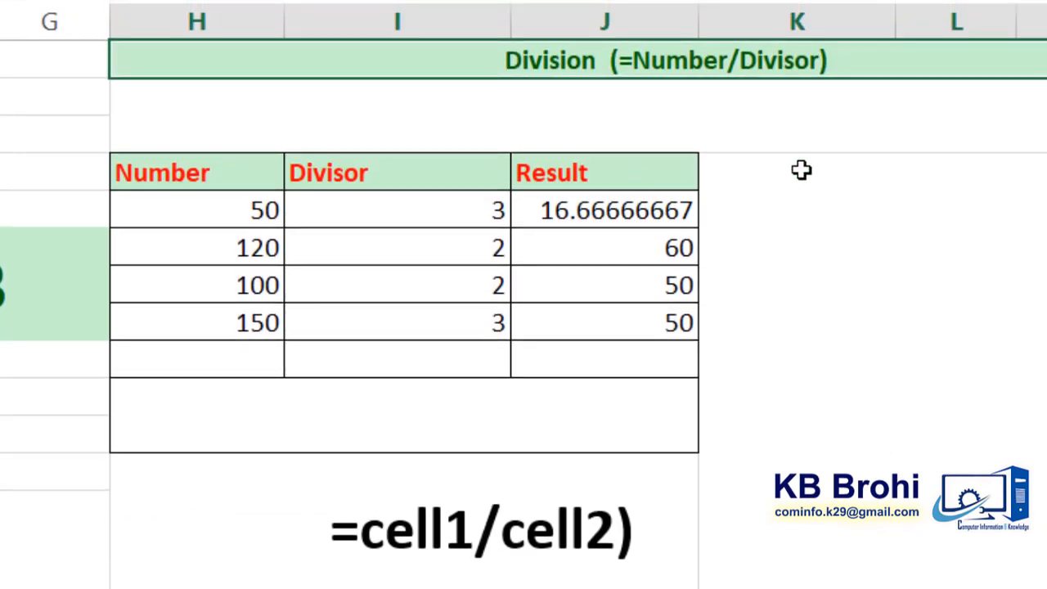
drag(598, 211, 664, 322)
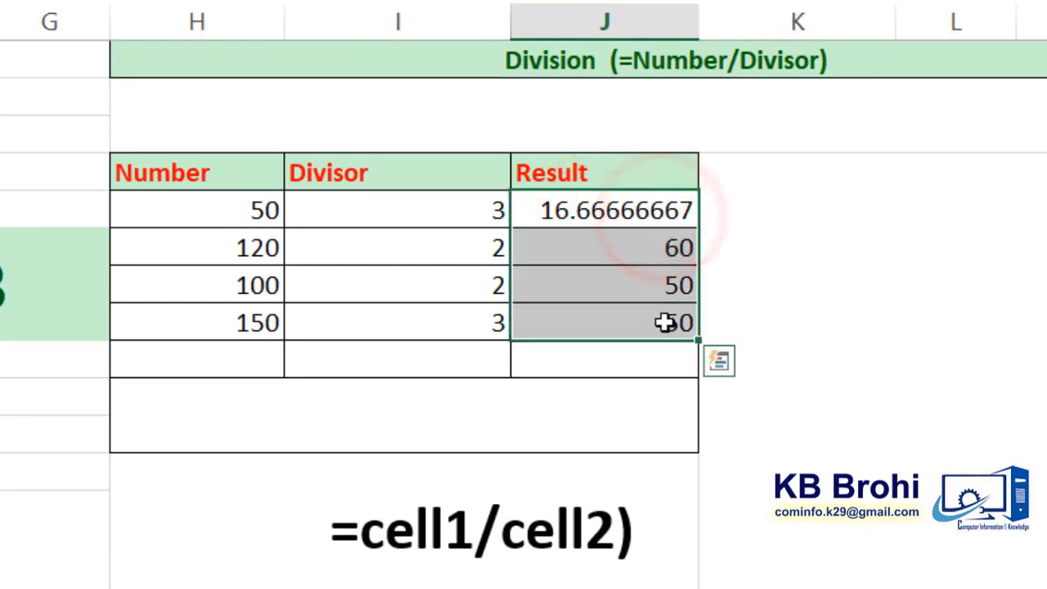
key(Delete)
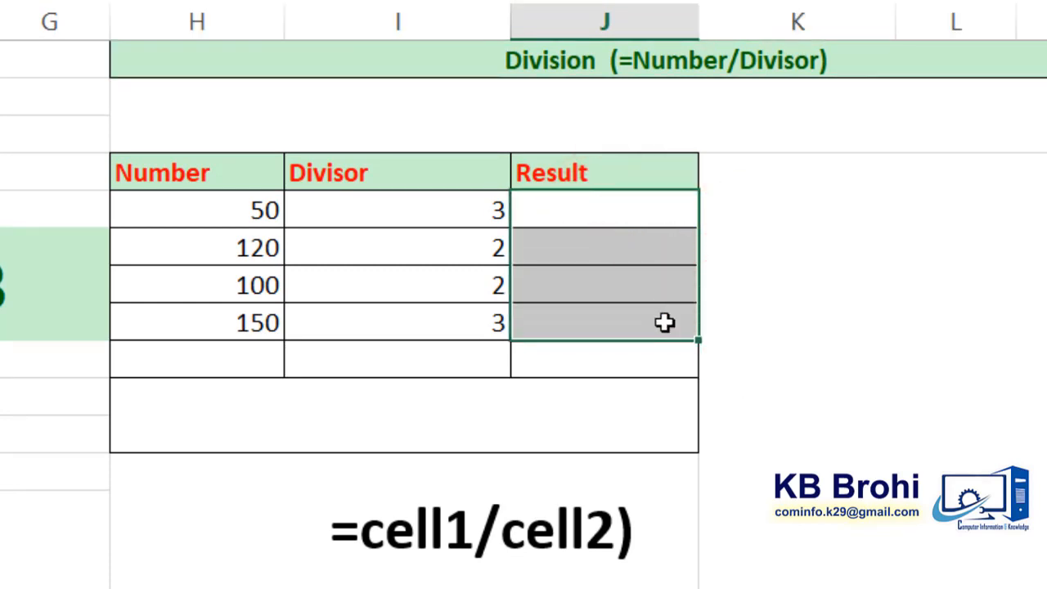
- Enter the formula =H38/I38 in the first Result cell of the Division table
click(616, 215)
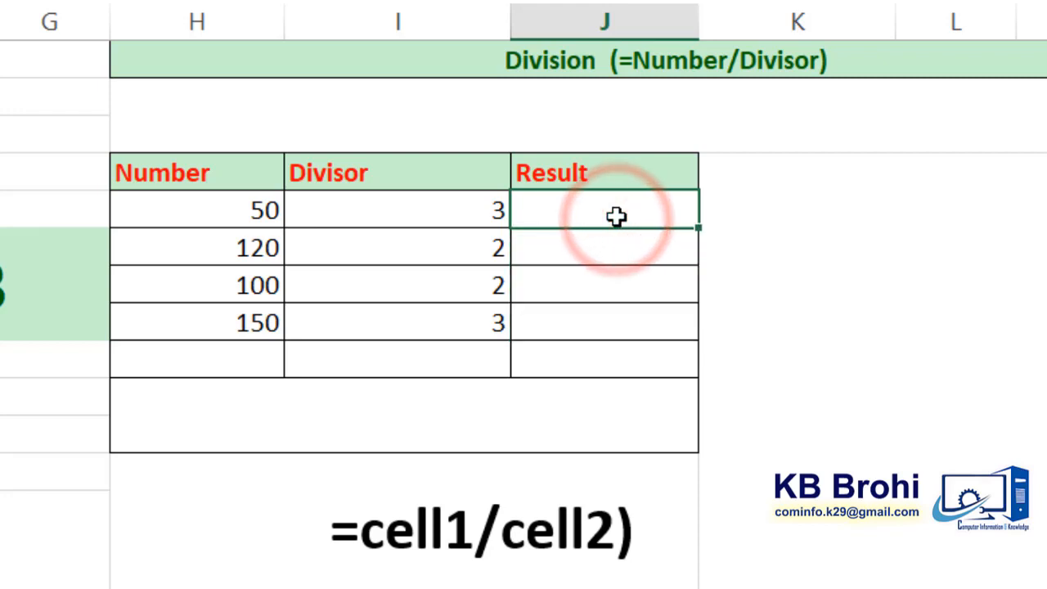
text(=)
click(225, 213)
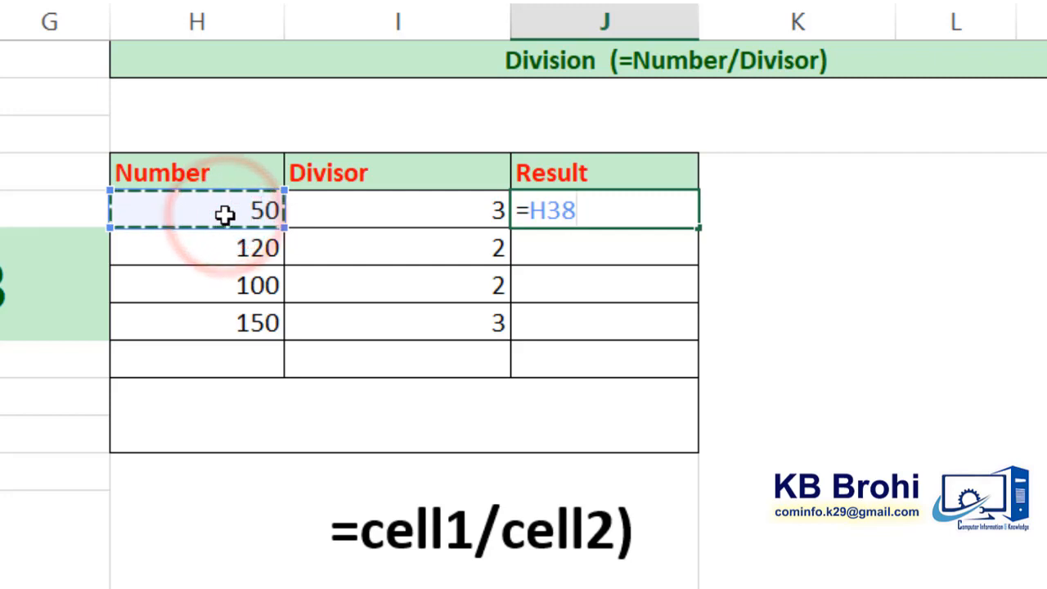
text(/)
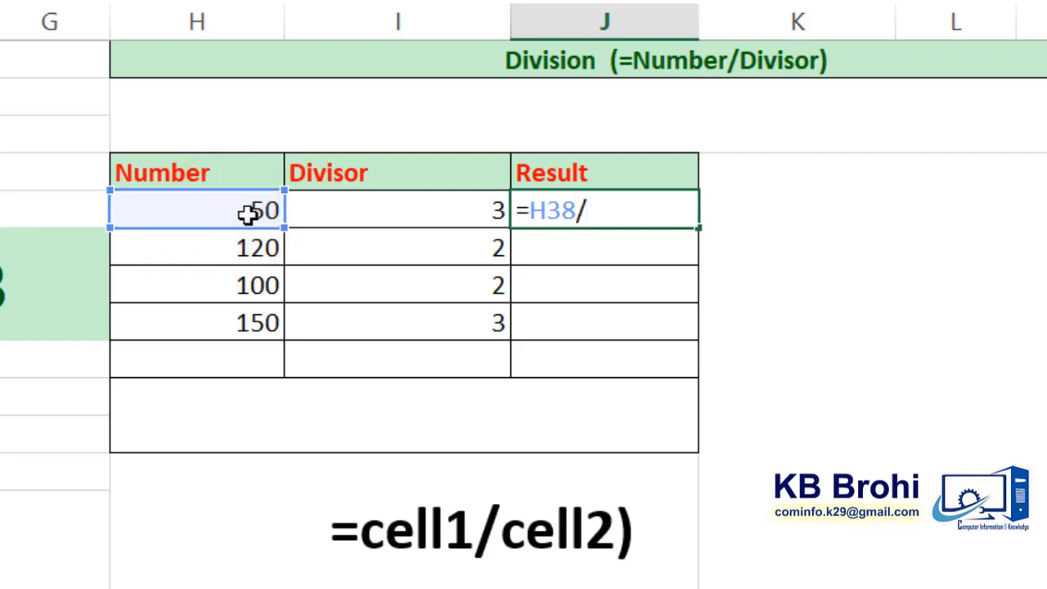
click(385, 211)
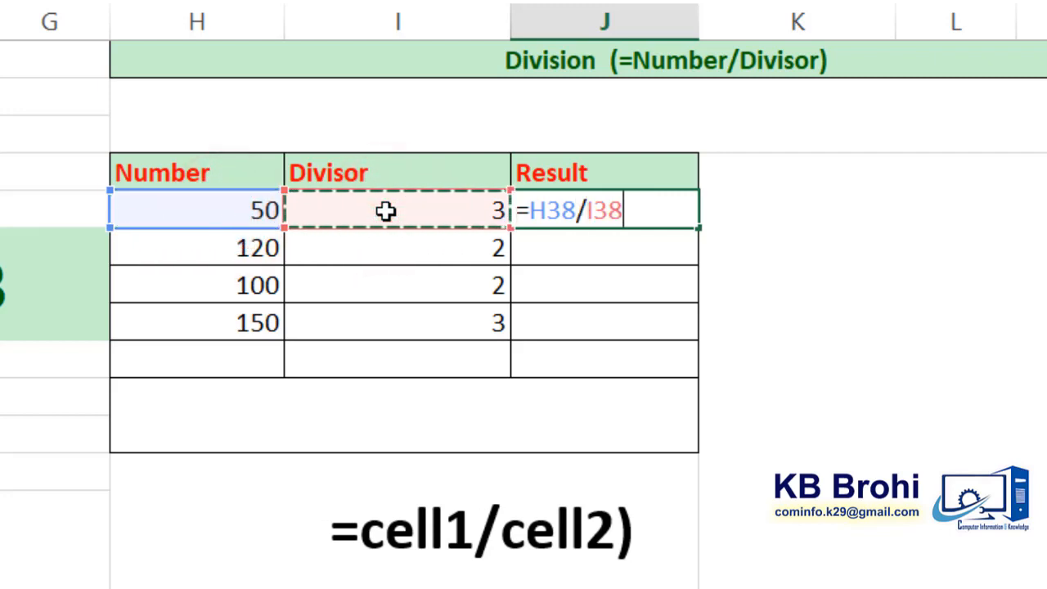
key(Return)
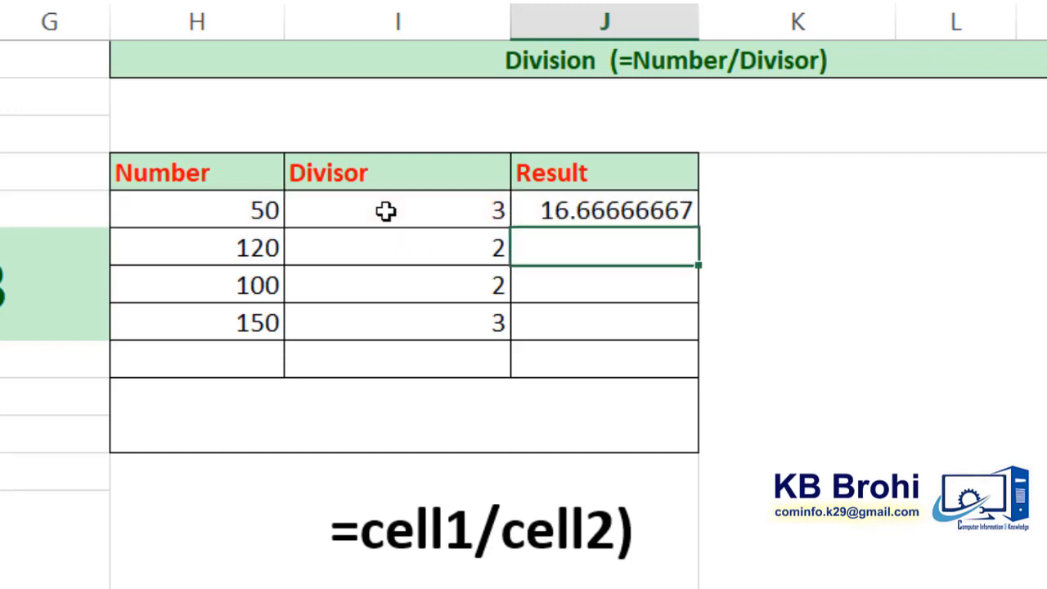
- Fill the division formula down from J38 through J41
click(626, 206)
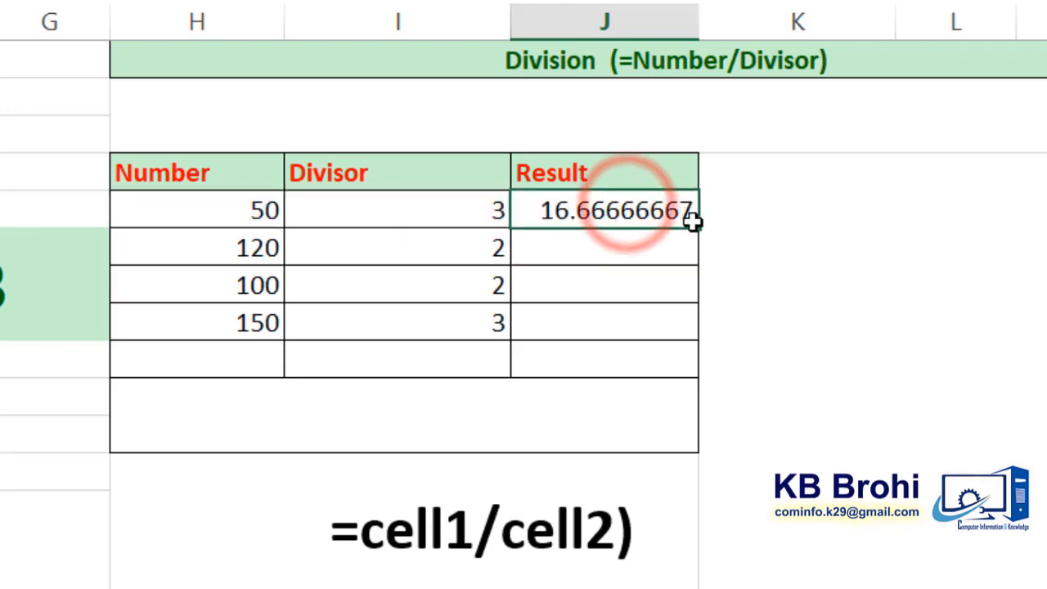
drag(699, 229, 691, 342)
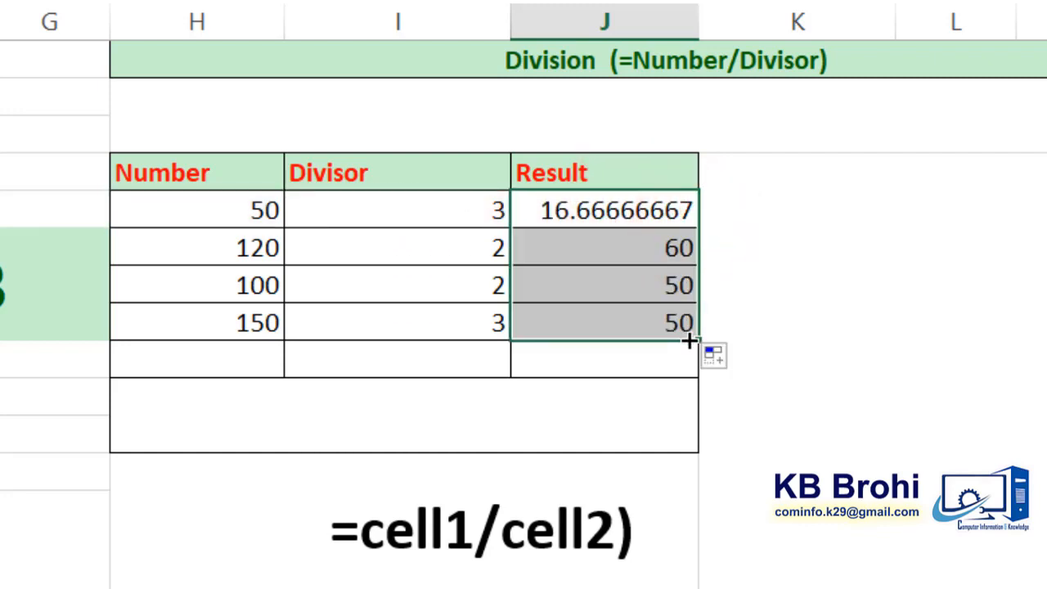
click(779, 364)
- Examine the Substraction table's numbers, Result column and example formula
scroll(779, 364, down, 2)
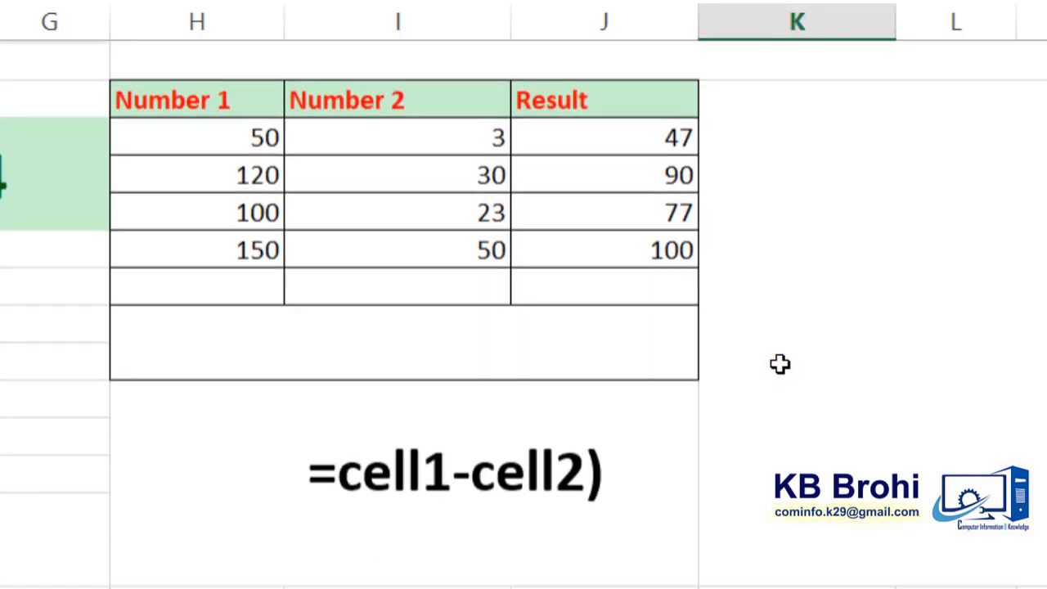
click(624, 300)
key(Up)
key(Up)
key(Up)
key(Up)
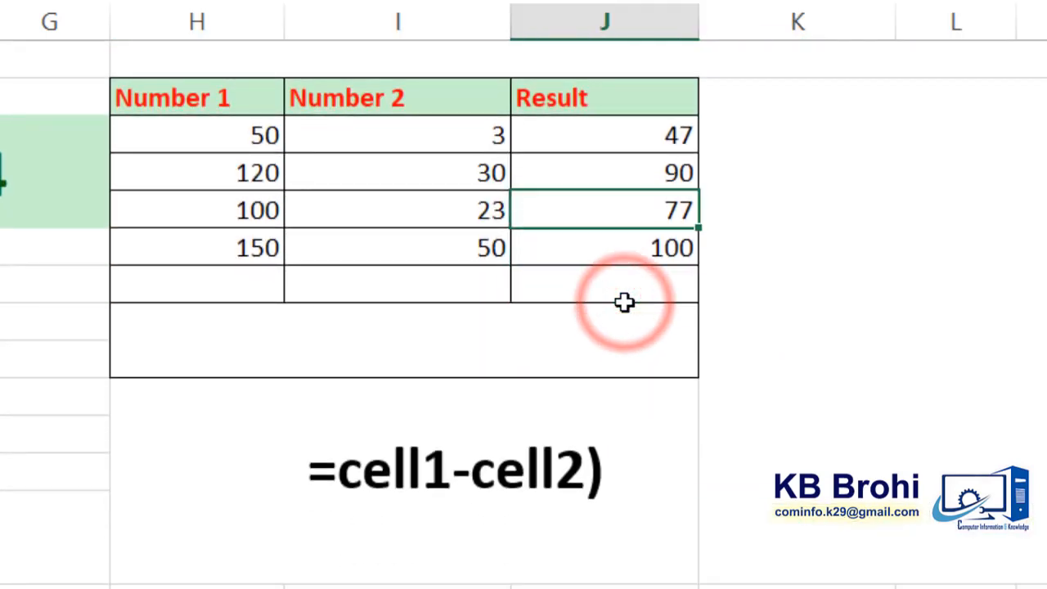
key(Up)
key(Up)
key(Up)
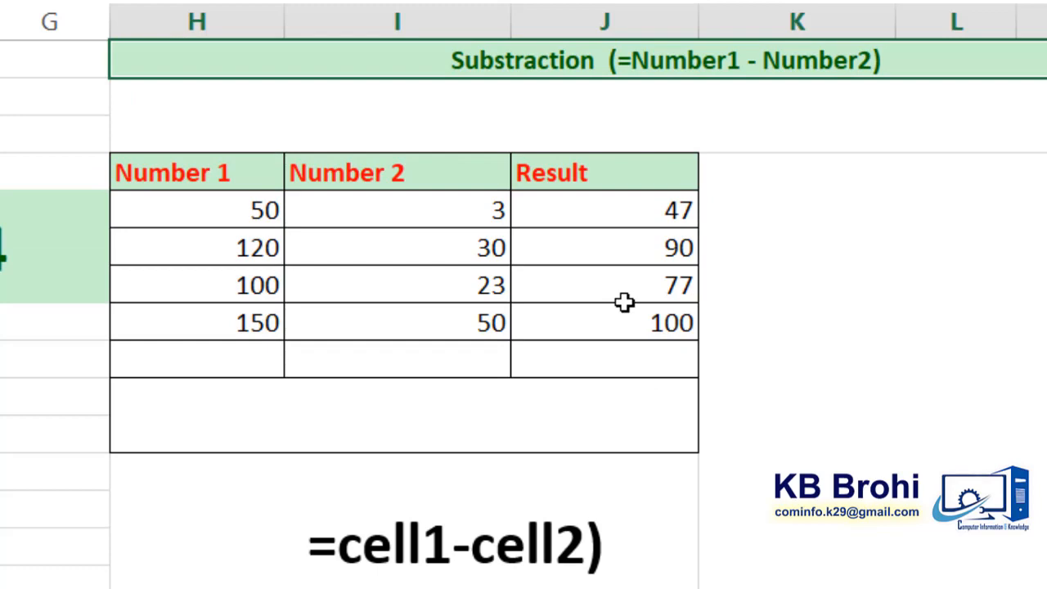
key(Up)
click(626, 551)
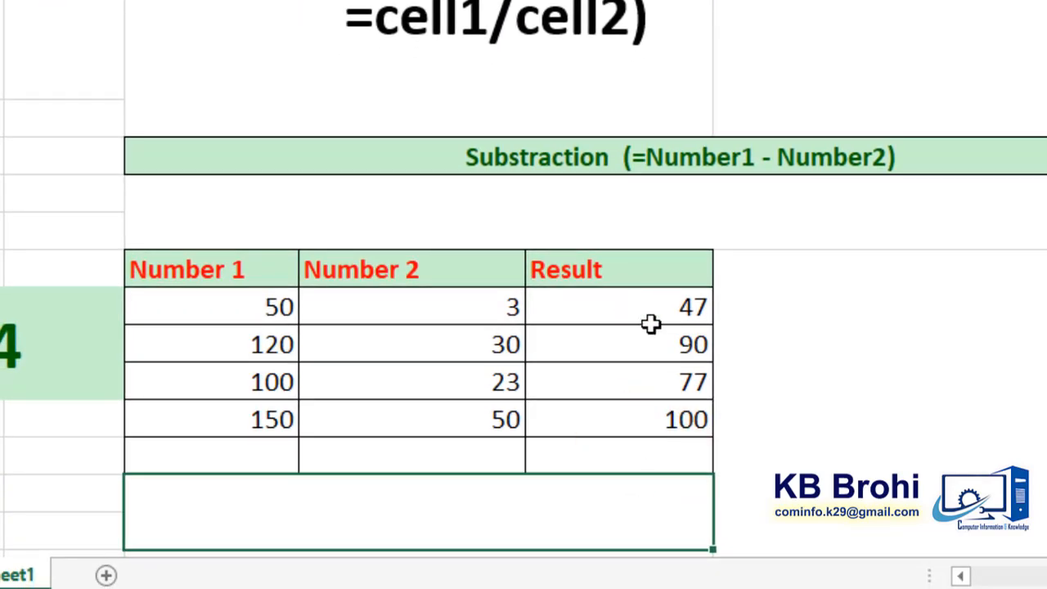
- Clear the four Result values in J52:J55 of the Substraction table
click(659, 308)
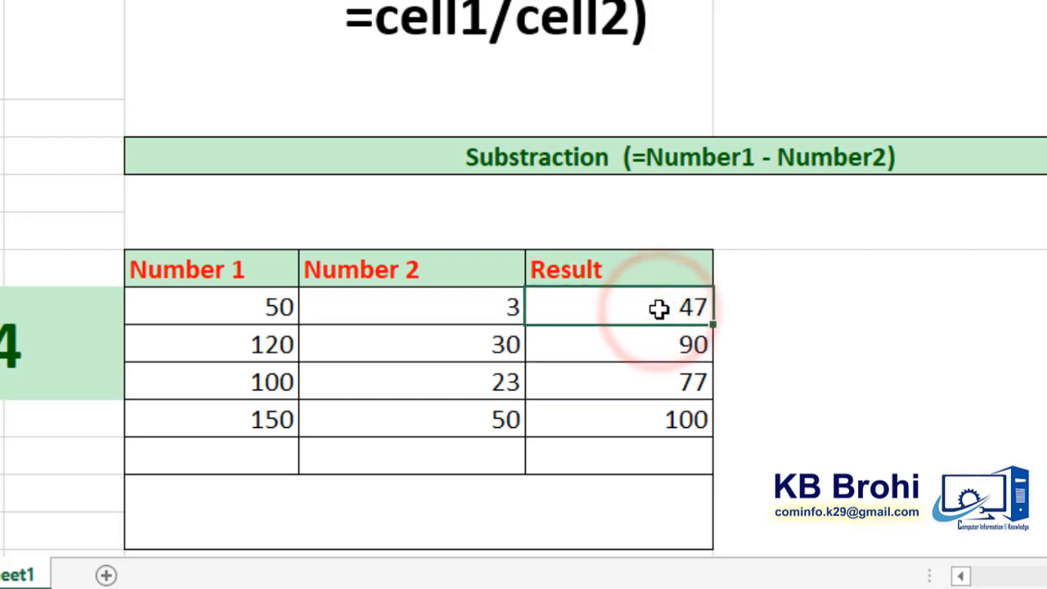
drag(657, 305, 666, 418)
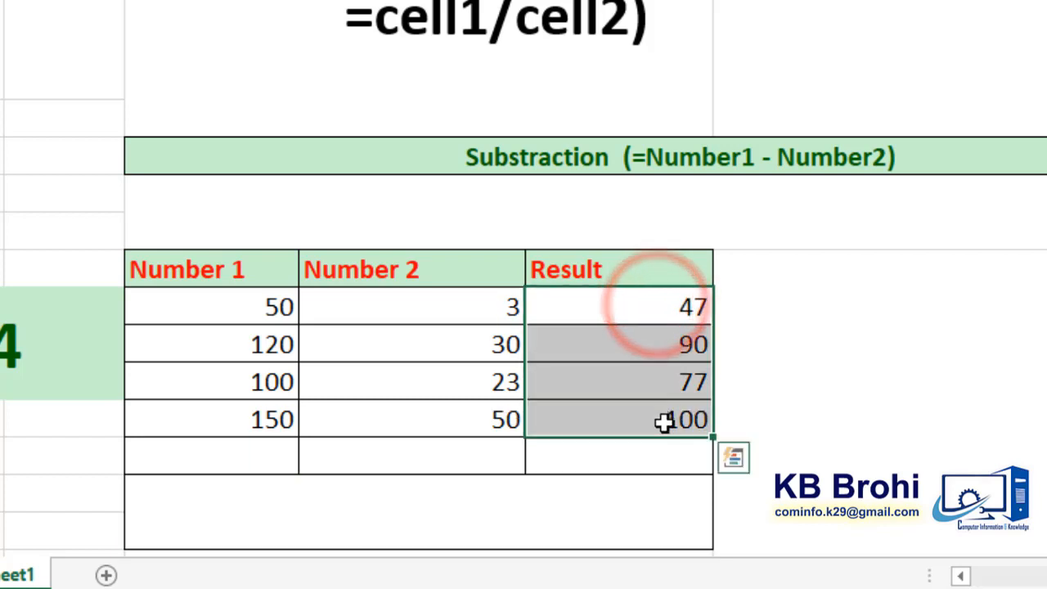
key(Delete)
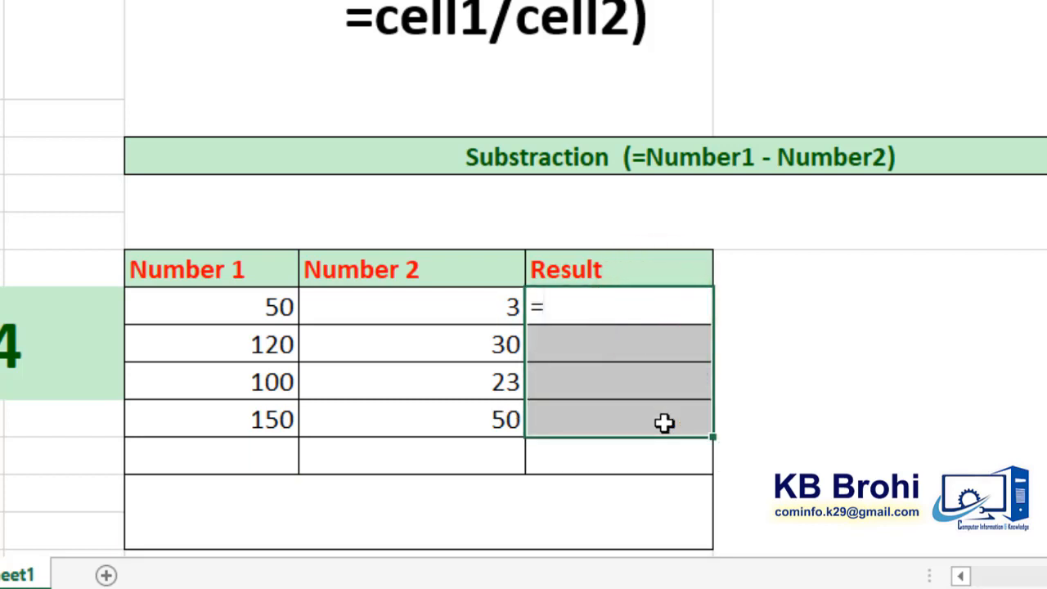
- Enter the formula =H52-I52 in the first Result cell of the Substraction table
click(265, 302)
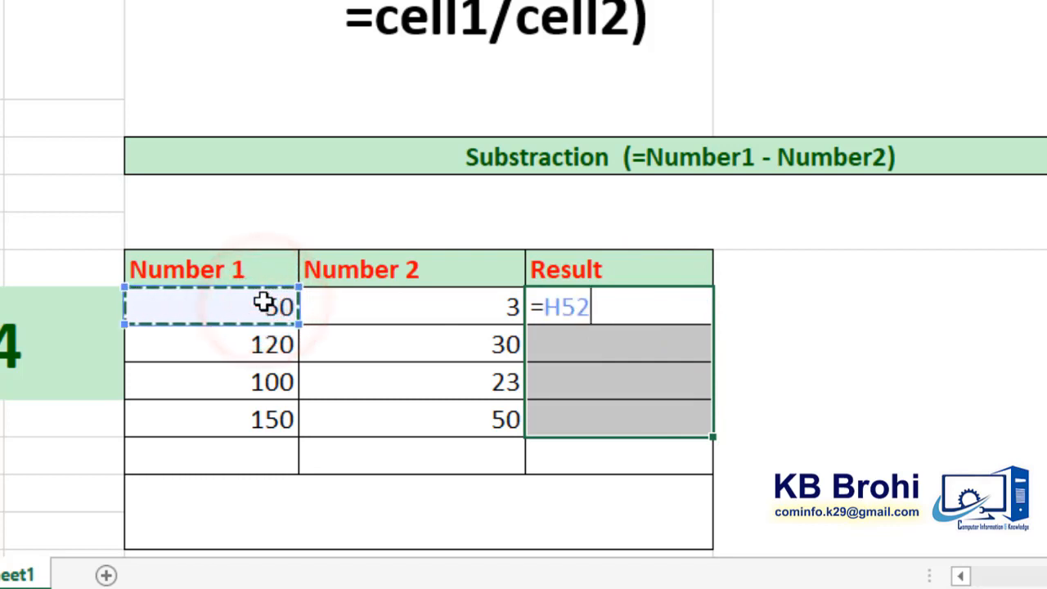
text(-)
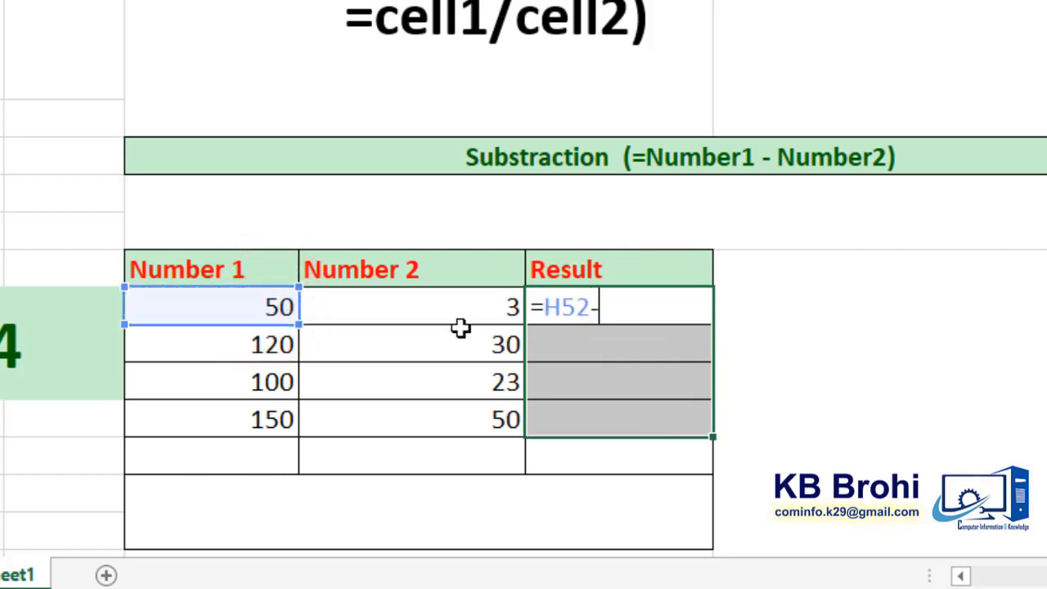
click(464, 309)
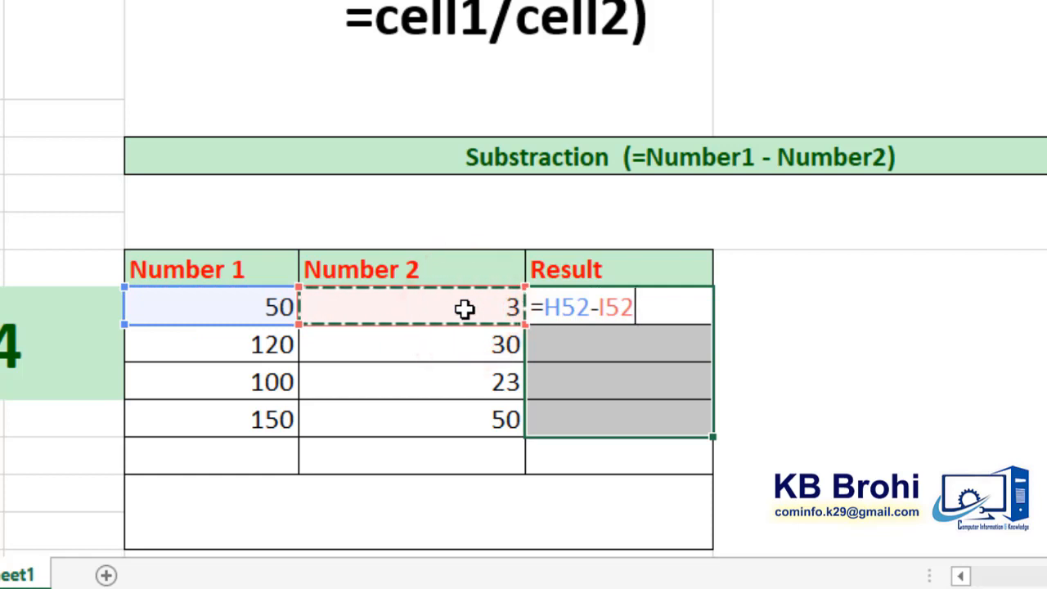
key(Return)
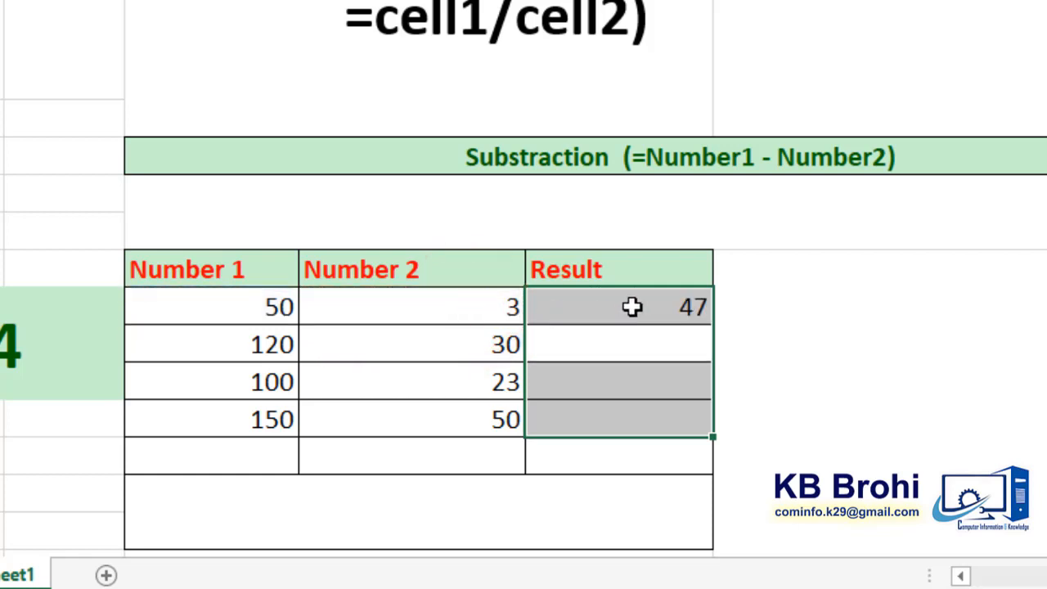
- Fill the subtraction formula down from J52 through J55
click(636, 306)
click(862, 337)
click(710, 319)
click(671, 306)
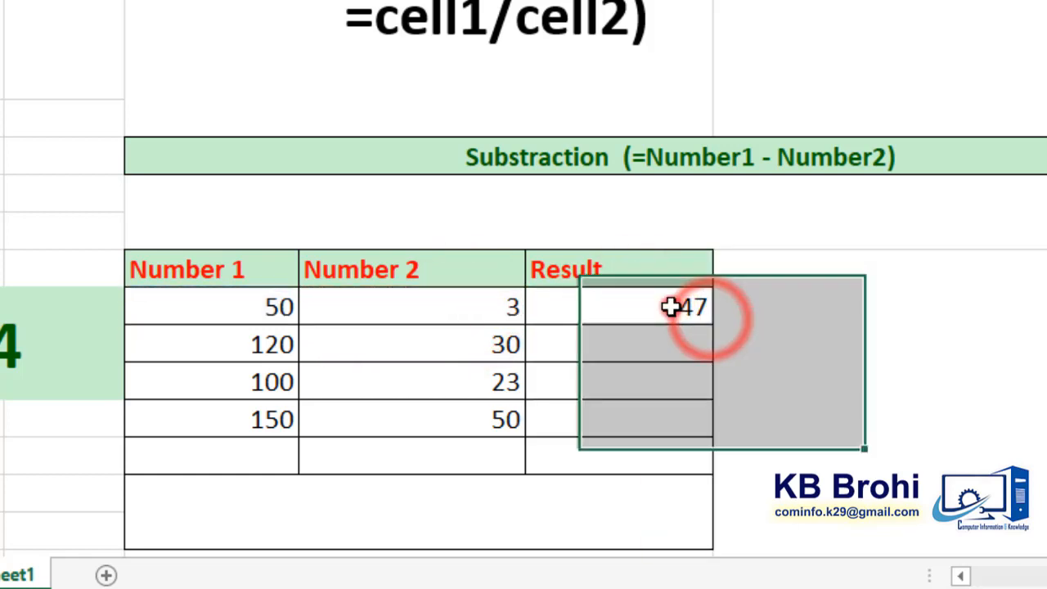
drag(712, 324, 703, 456)
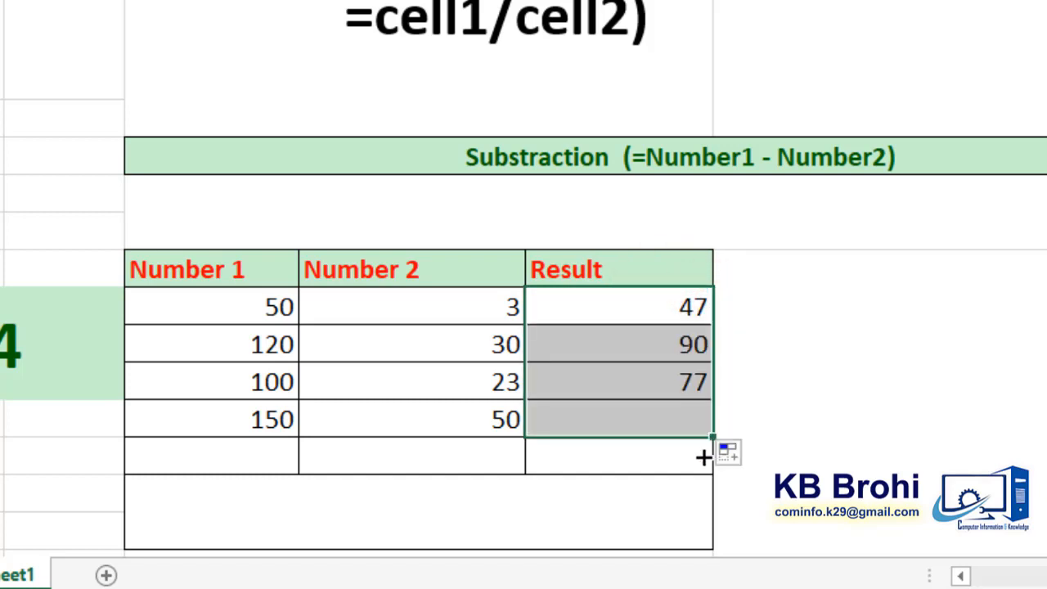
click(605, 412)
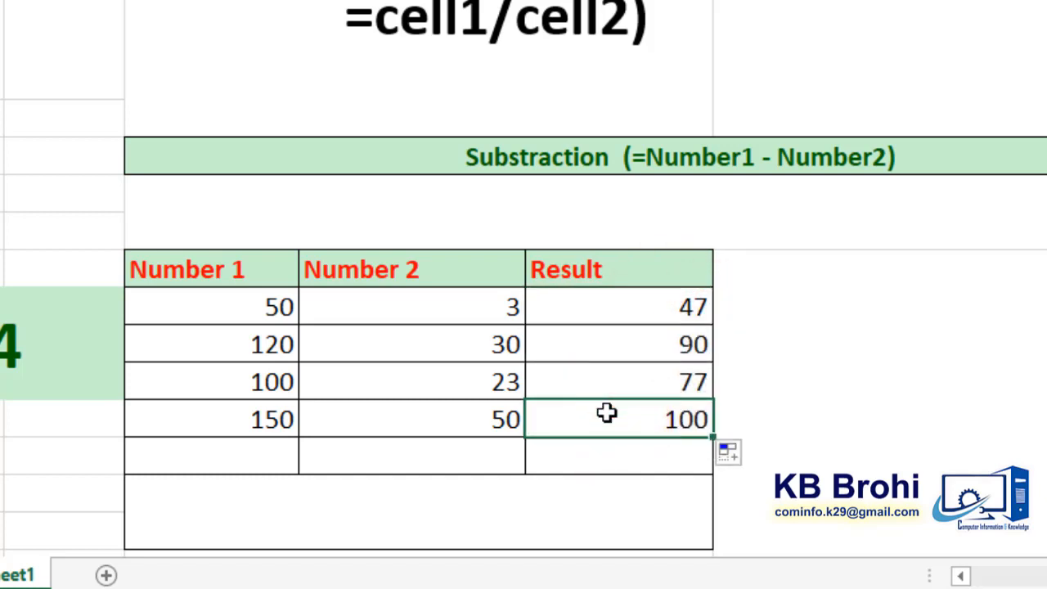
- Clear the four Result values in J71:J74 of the MOD table
key(Up)
key(Down)
key(Down)
key(Down)
key(Down)
key(Down)
key(Down)
key(Down)
key(Down)
key(Down)
key(Down)
key(Down)
key(Down)
key(Down)
key(Down)
key(Down)
key(Down)
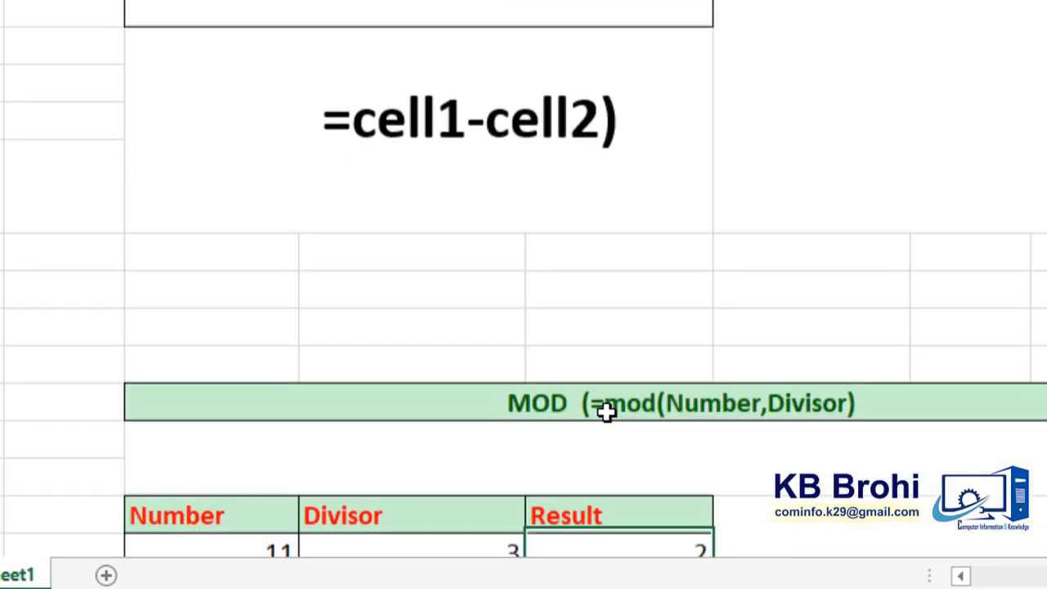
key(Down)
key(Down)
key(Down)
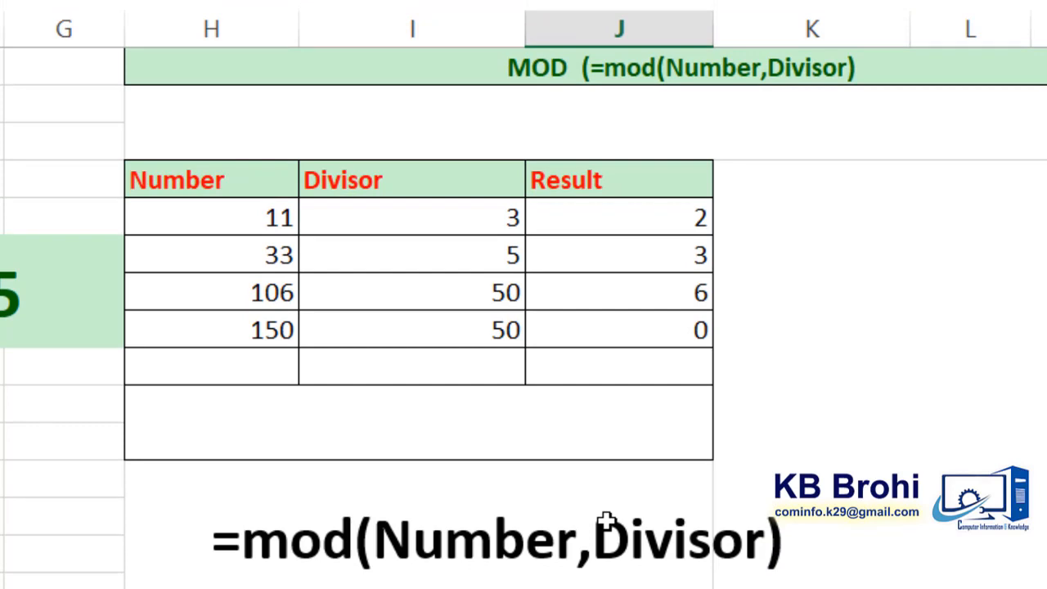
drag(589, 219, 593, 329)
key(Delete)
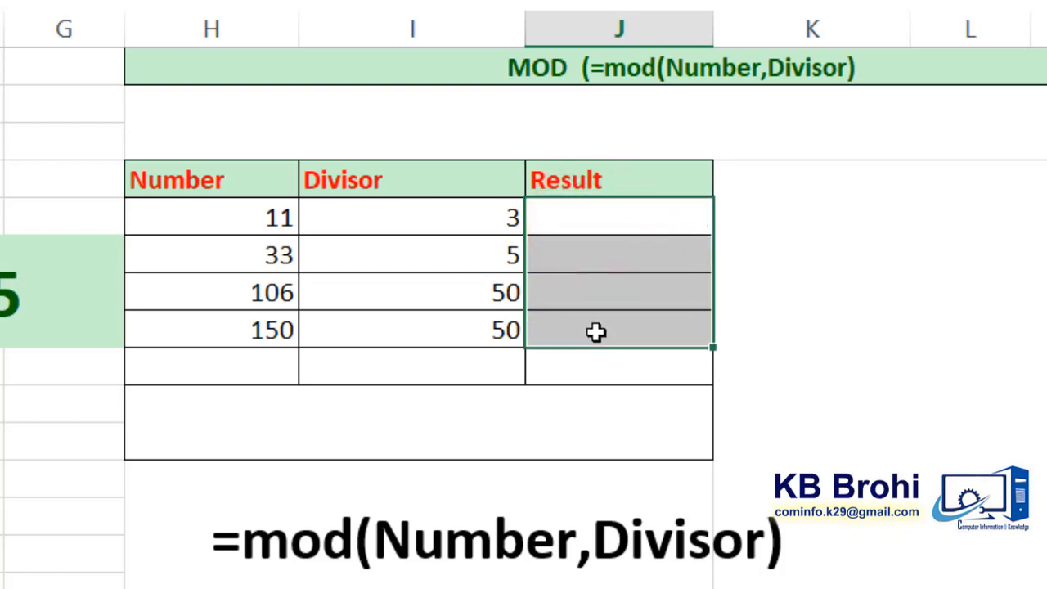
- Enter the formula =MOD(H71,I71) in the first Result cell of the MOD table
click(571, 216)
text(=mo)
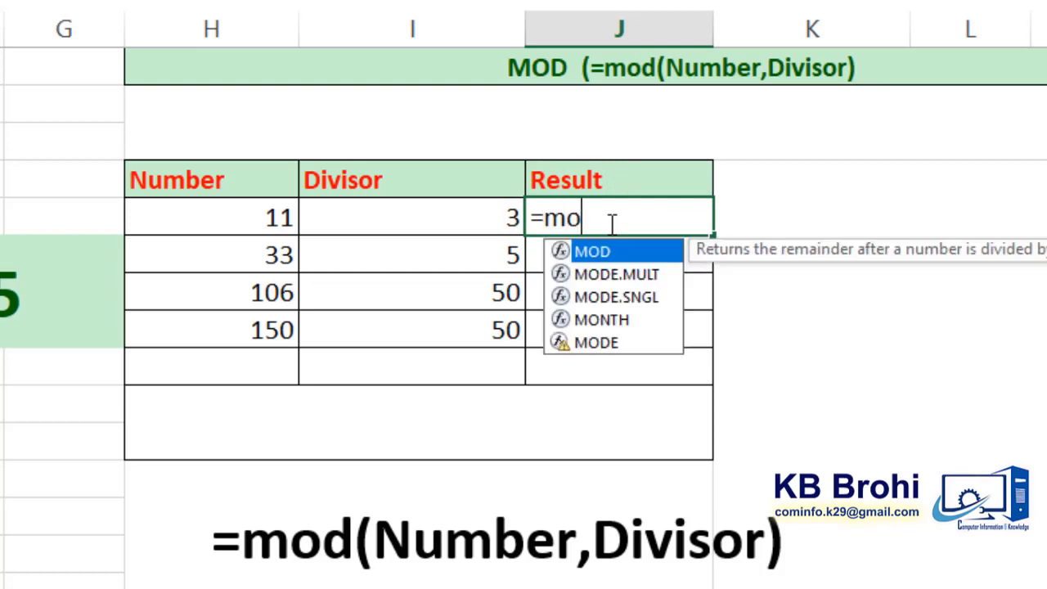
text(d)
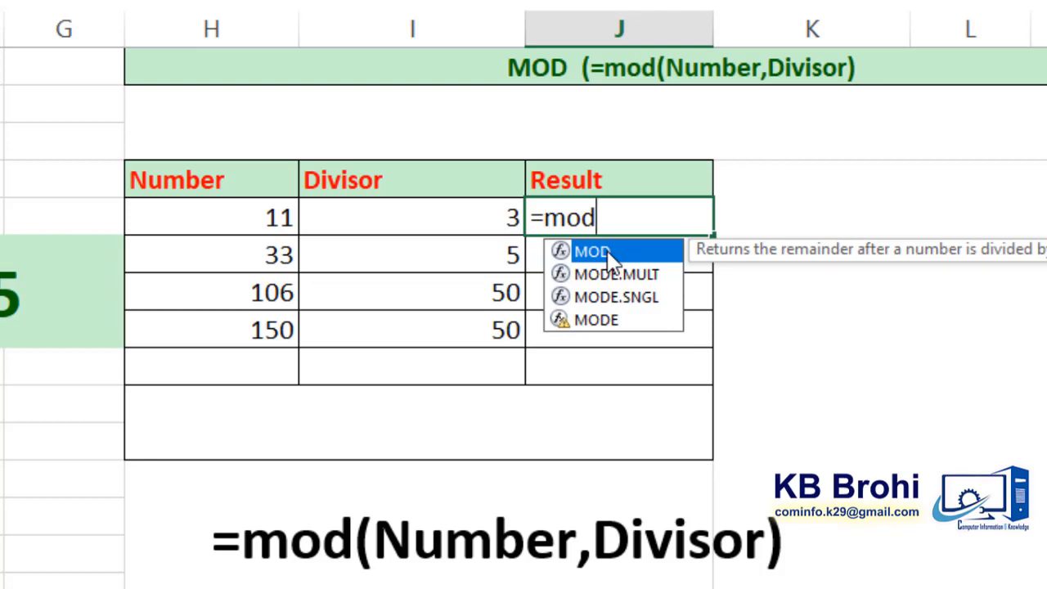
double_click(607, 252)
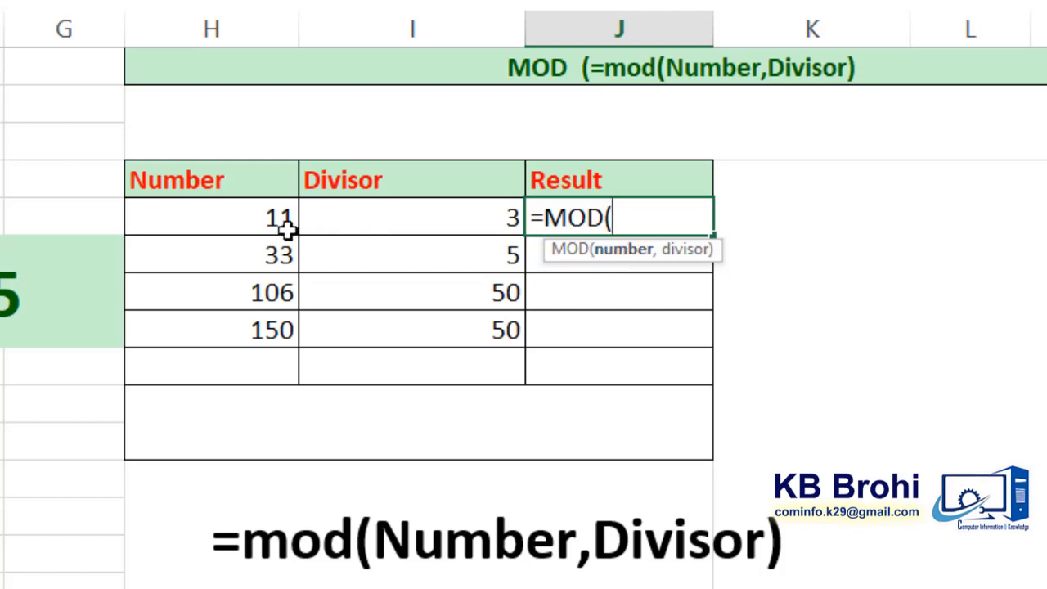
click(262, 220)
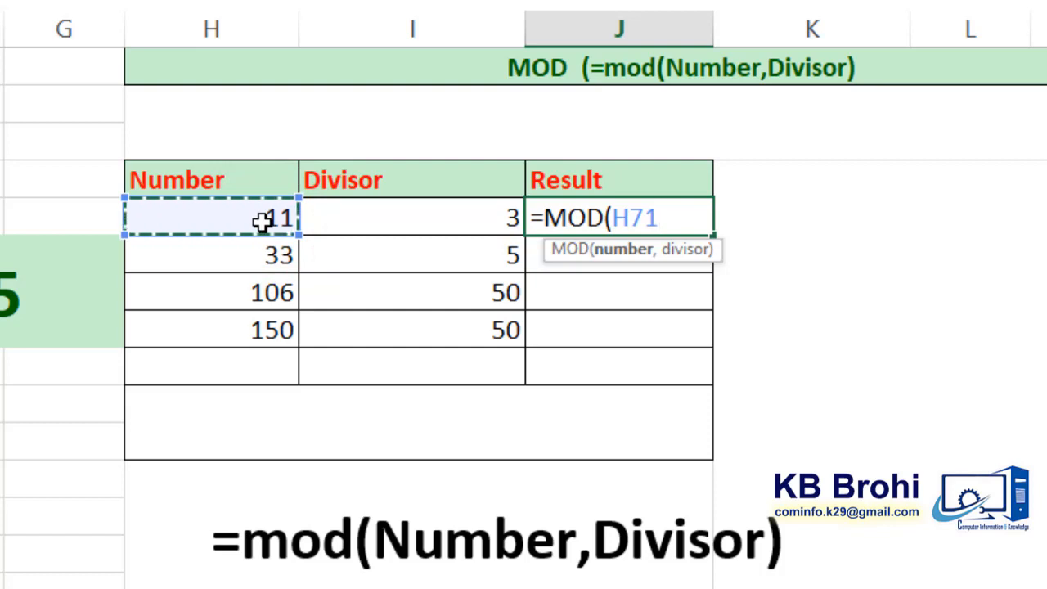
text(,)
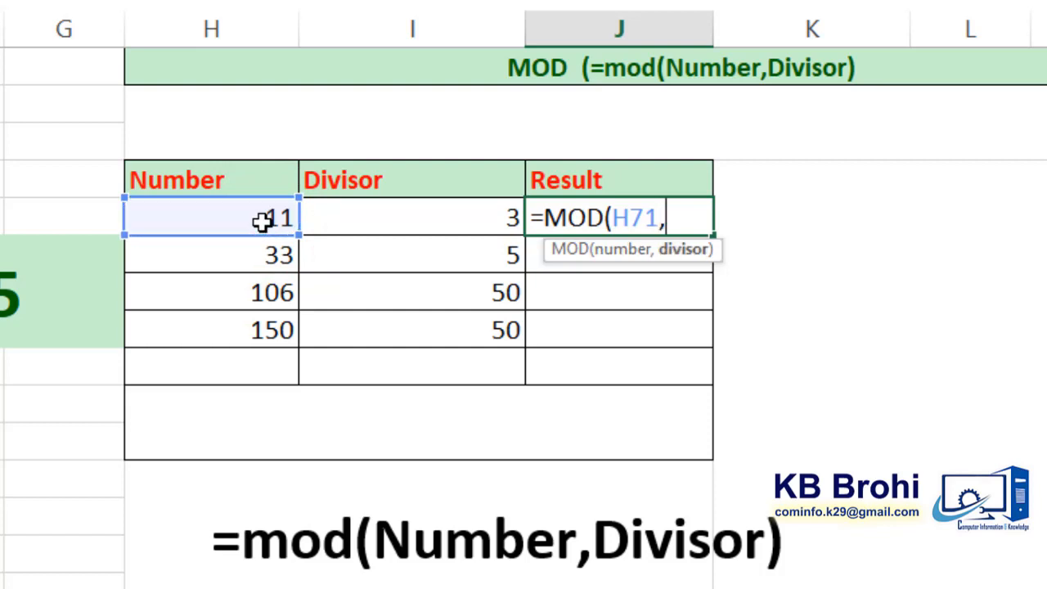
click(439, 216)
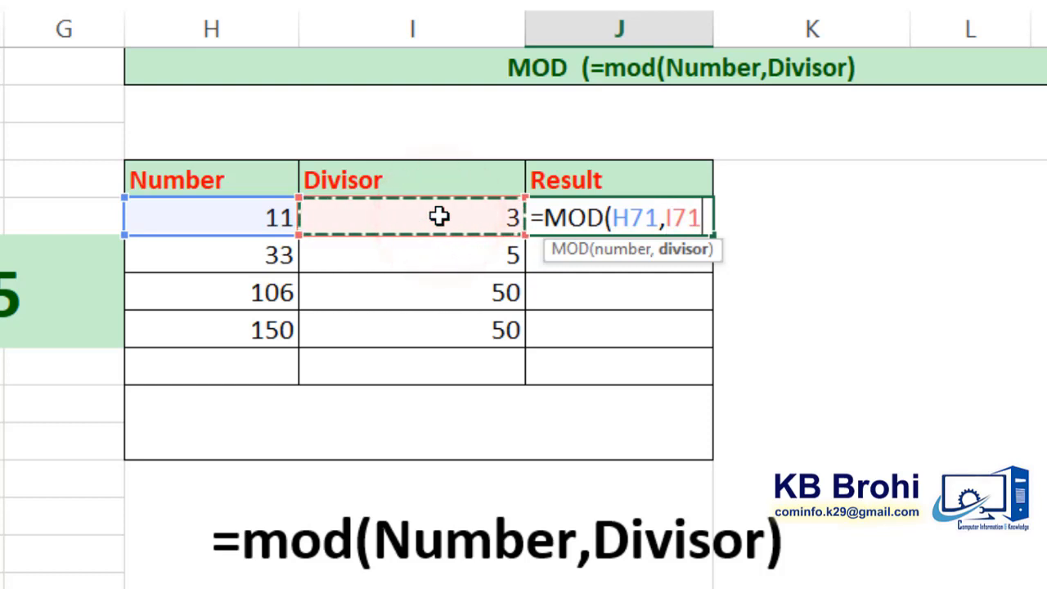
key(Return)
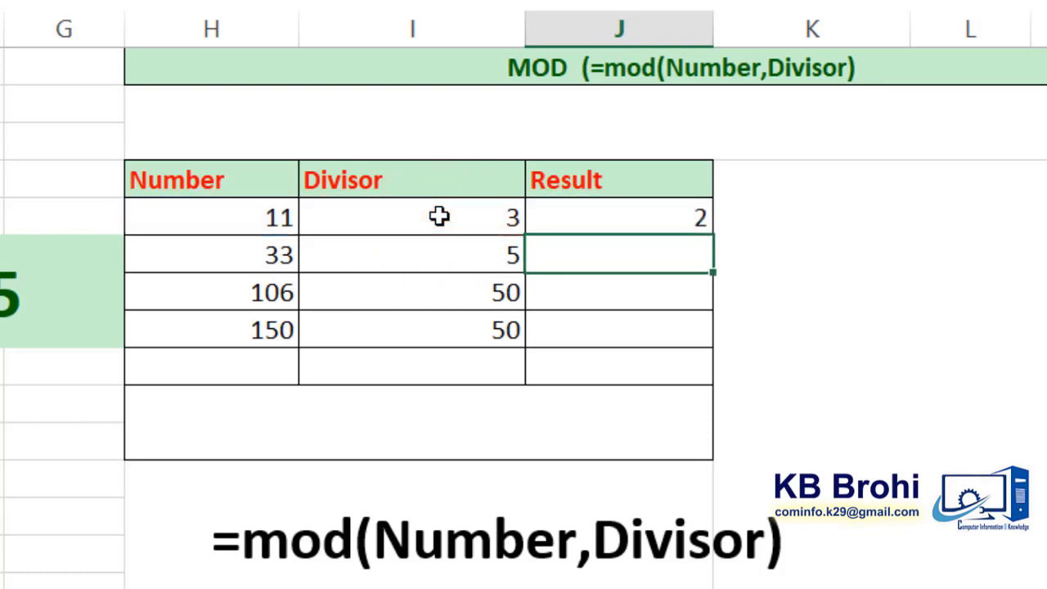
- Fill the MOD formula down from J71 through J74
click(257, 217)
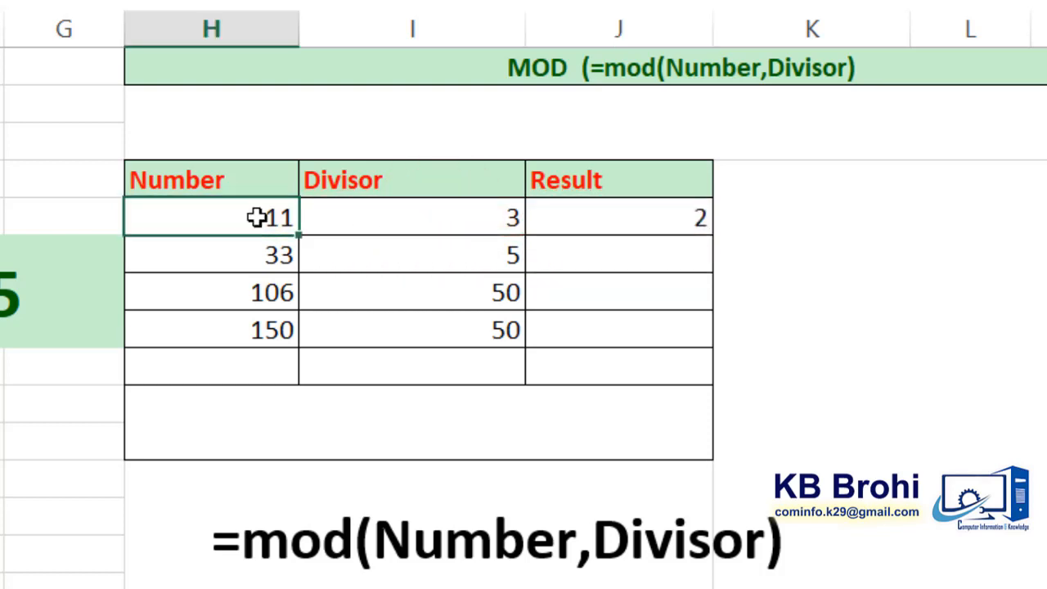
click(329, 219)
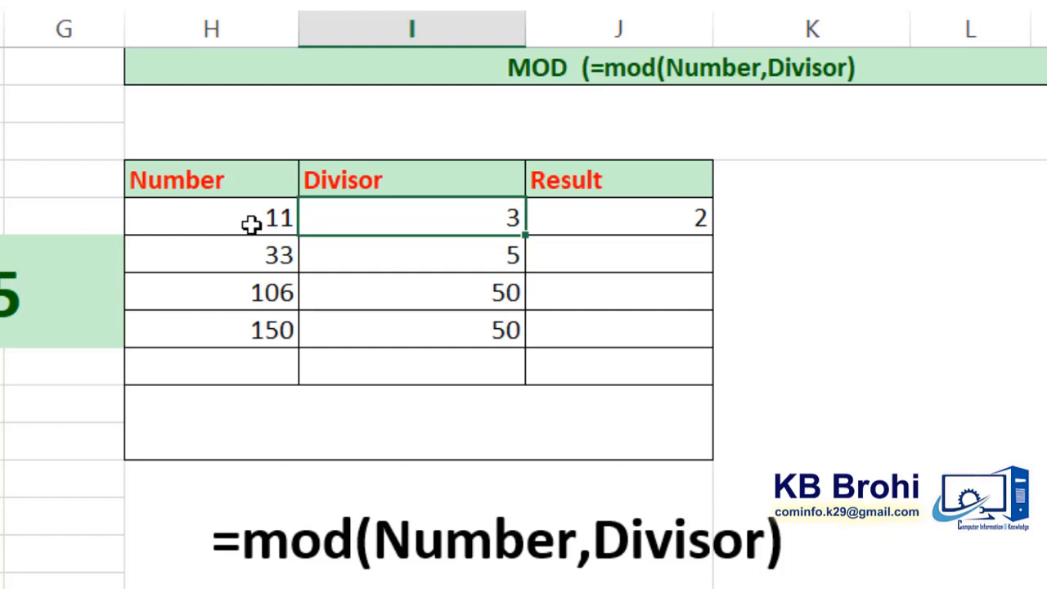
click(582, 222)
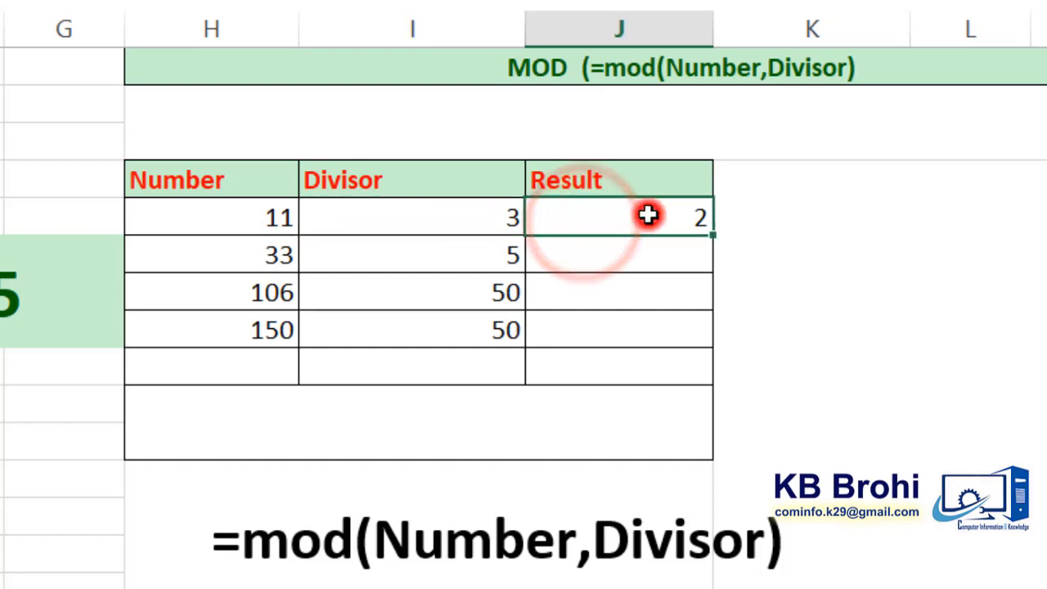
drag(712, 234, 703, 362)
- Compare each remaining row's Number and Divisor with its remainder in the MOD table
click(433, 256)
click(278, 253)
click(363, 256)
click(258, 260)
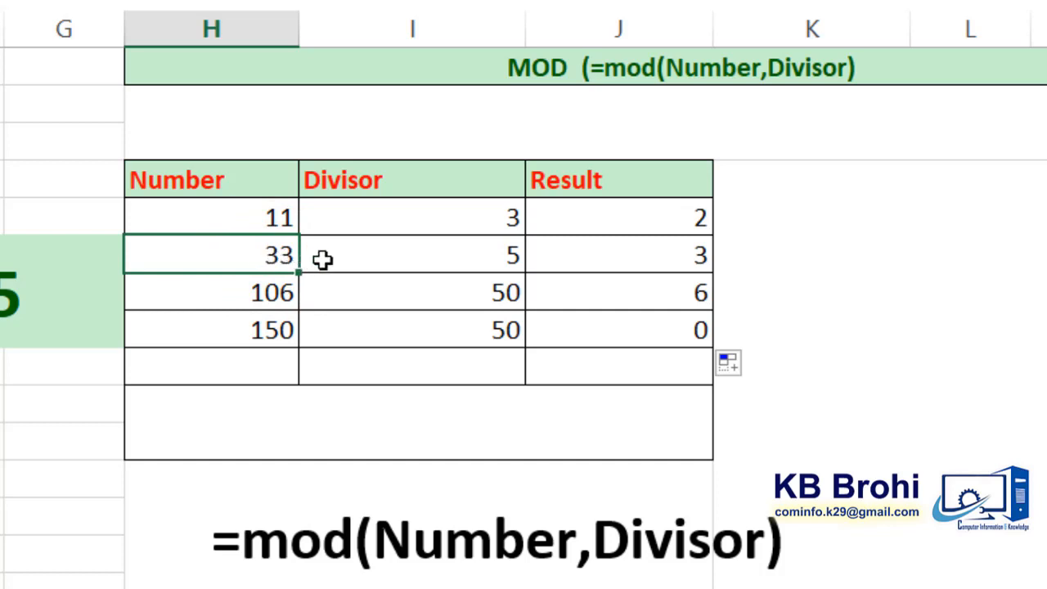
click(598, 257)
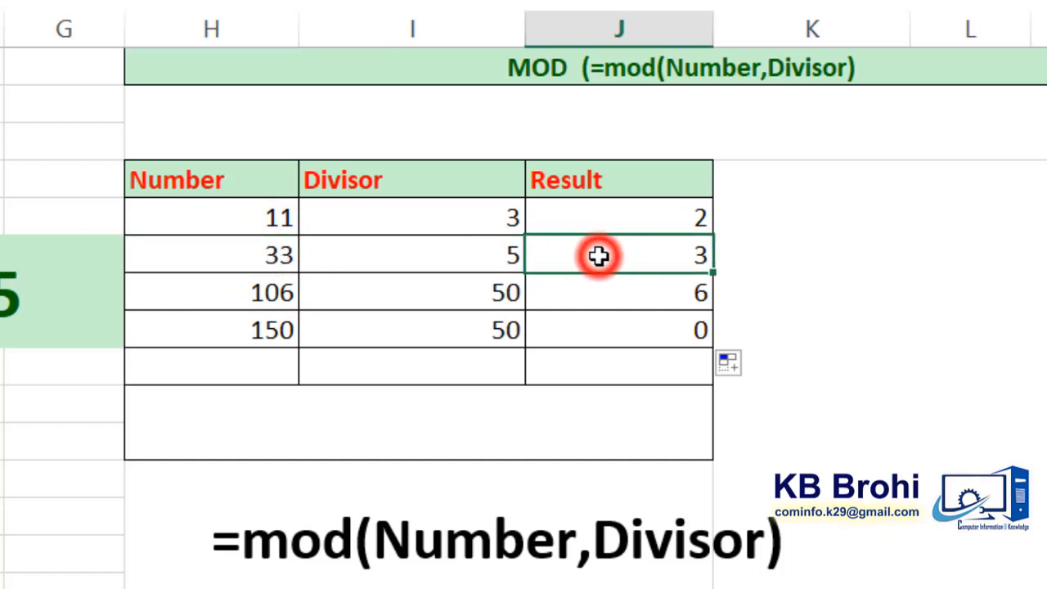
key(Down)
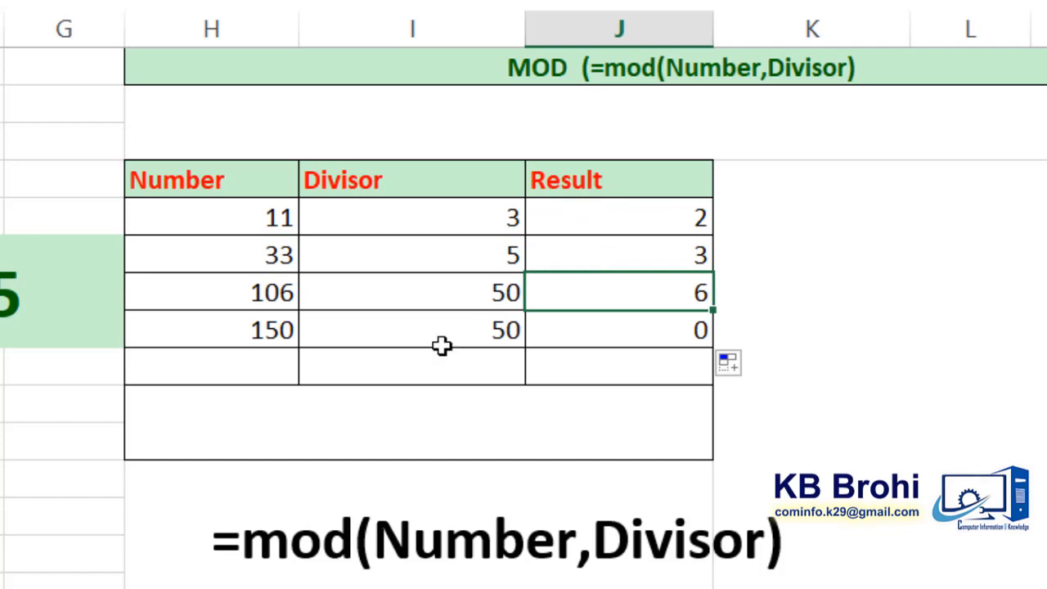
click(258, 324)
click(407, 327)
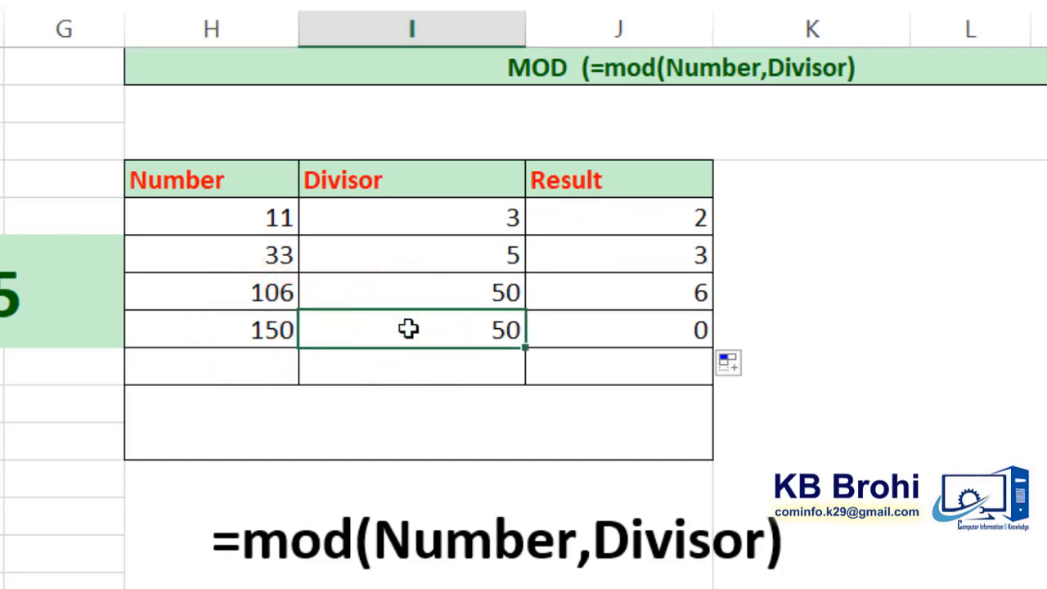
key(Right)
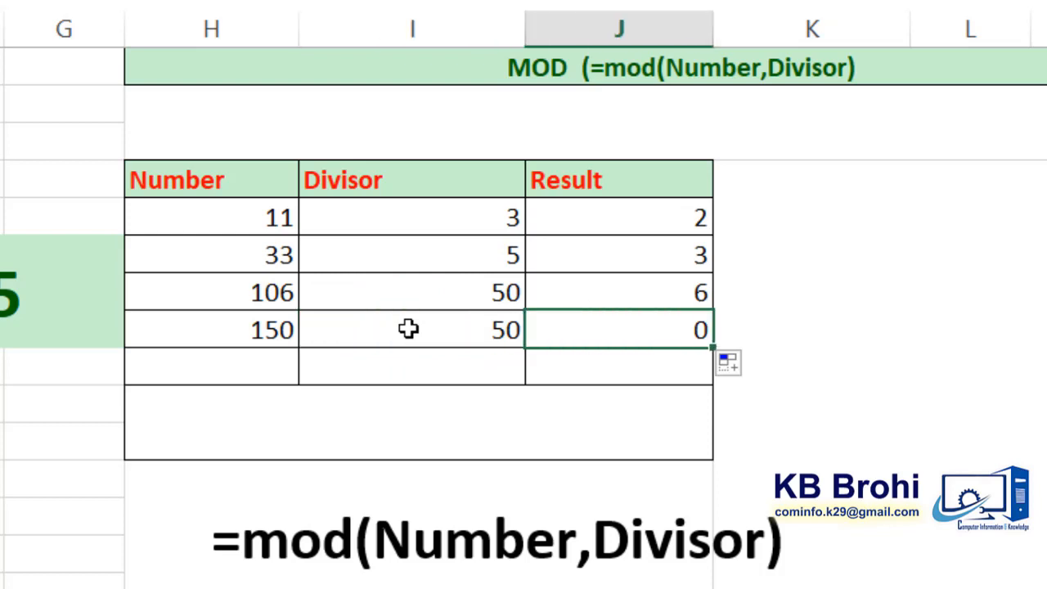
- Clear the merged result cell below the Text entries in the Count table
key(Down)
key(Down)
key(Down)
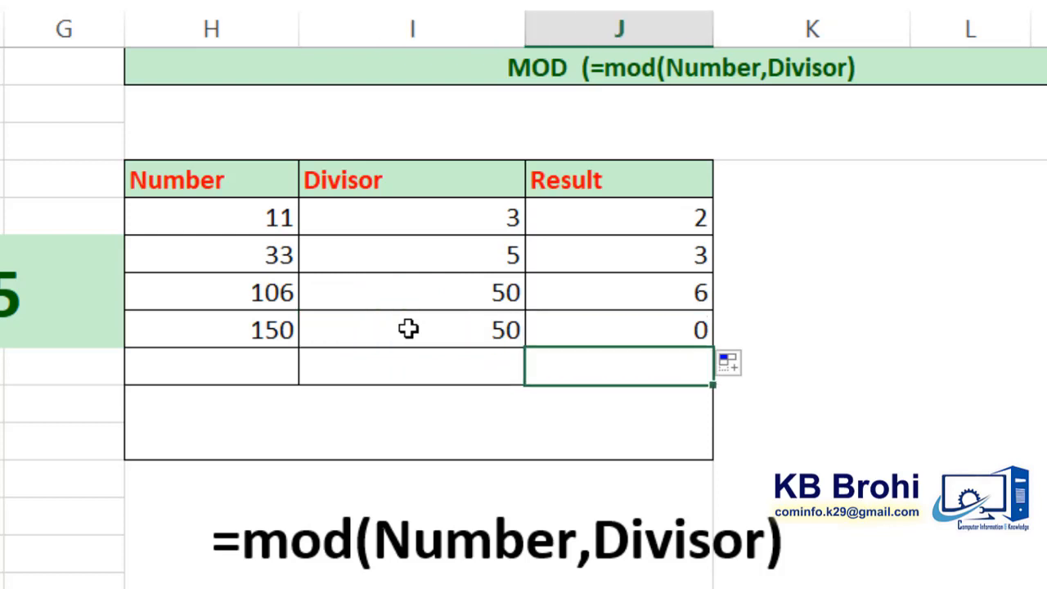
scroll(408, 328, down, 3)
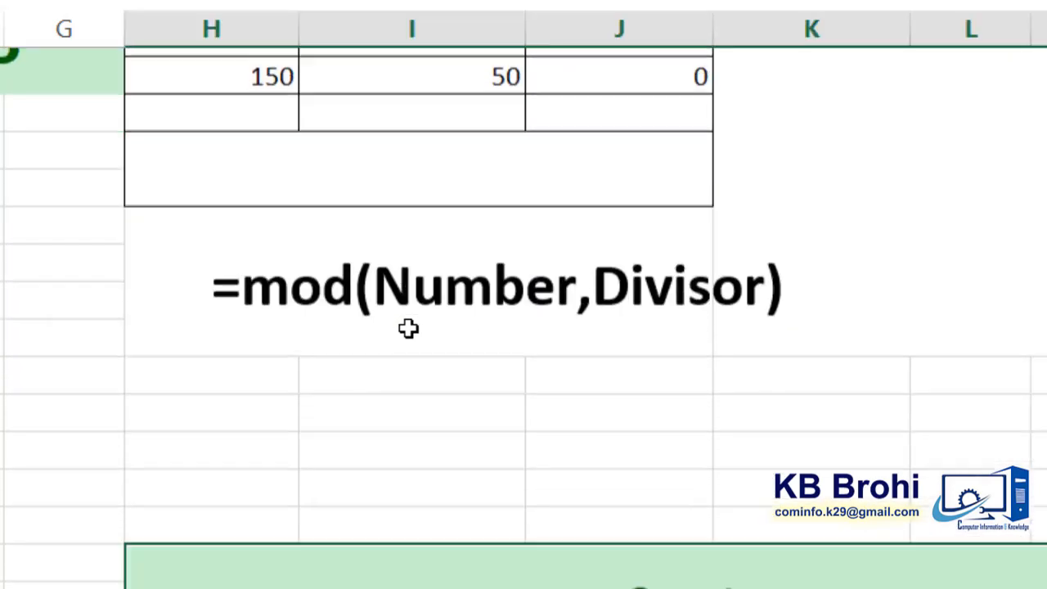
scroll(408, 328, down, 1)
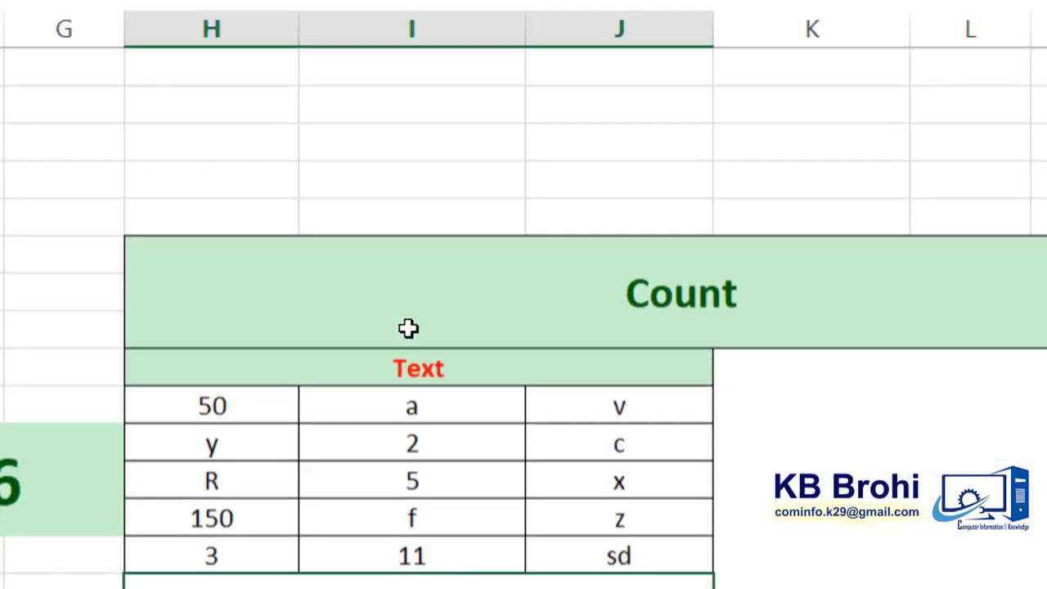
scroll(408, 328, down, 1)
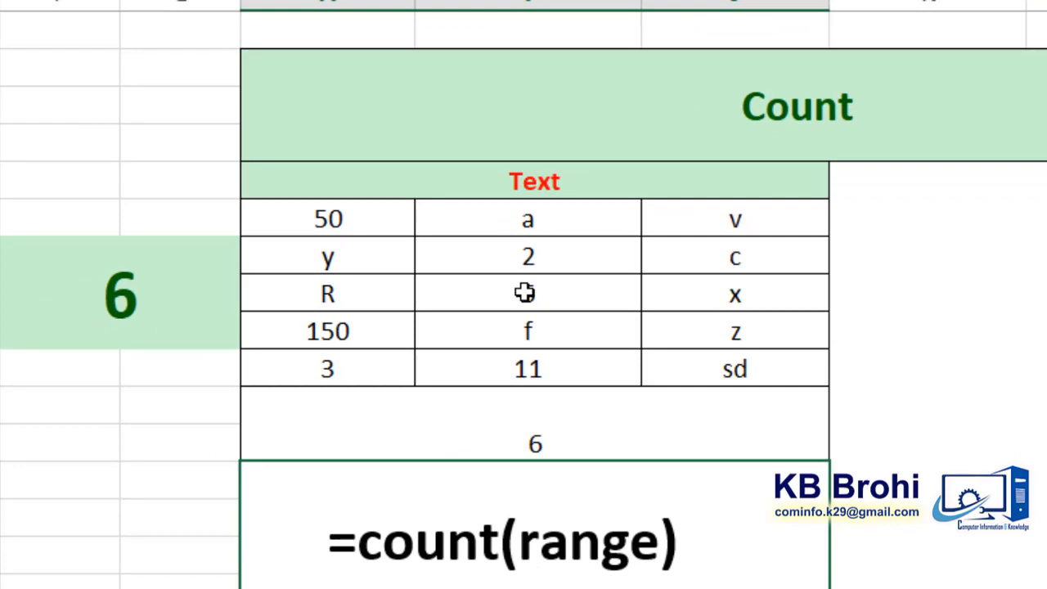
click(552, 433)
key(Delete)
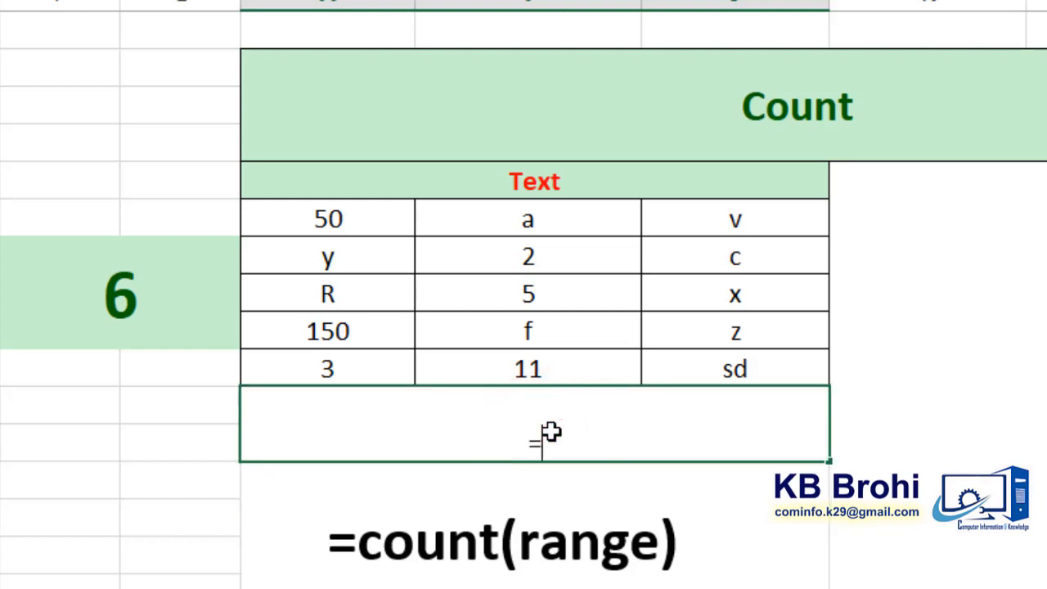
- Enter the formula =COUNT(H91:J95) in the merged result cell of the Count table
text(=count)
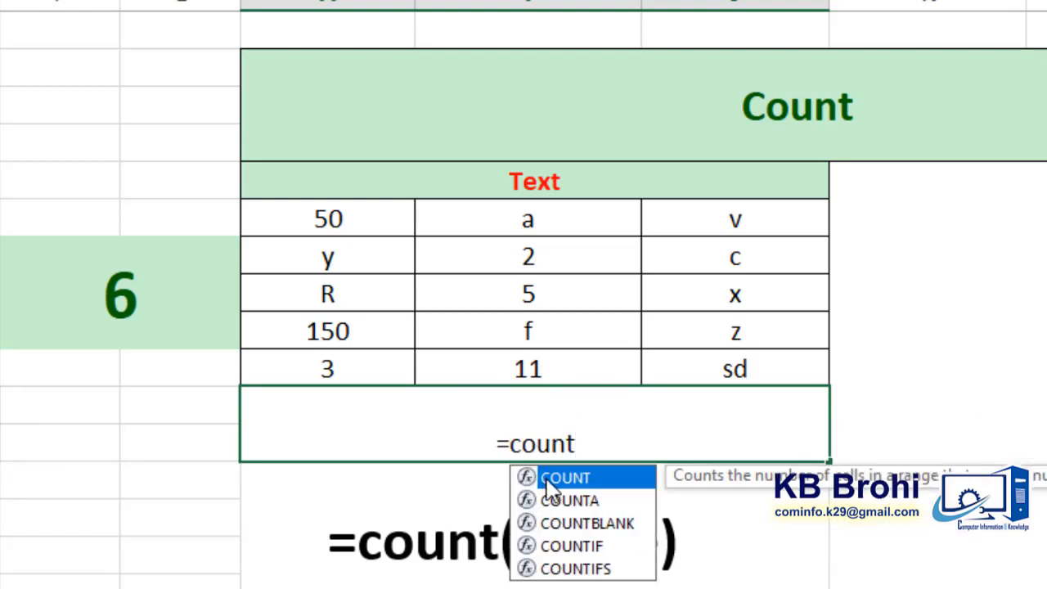
double_click(545, 479)
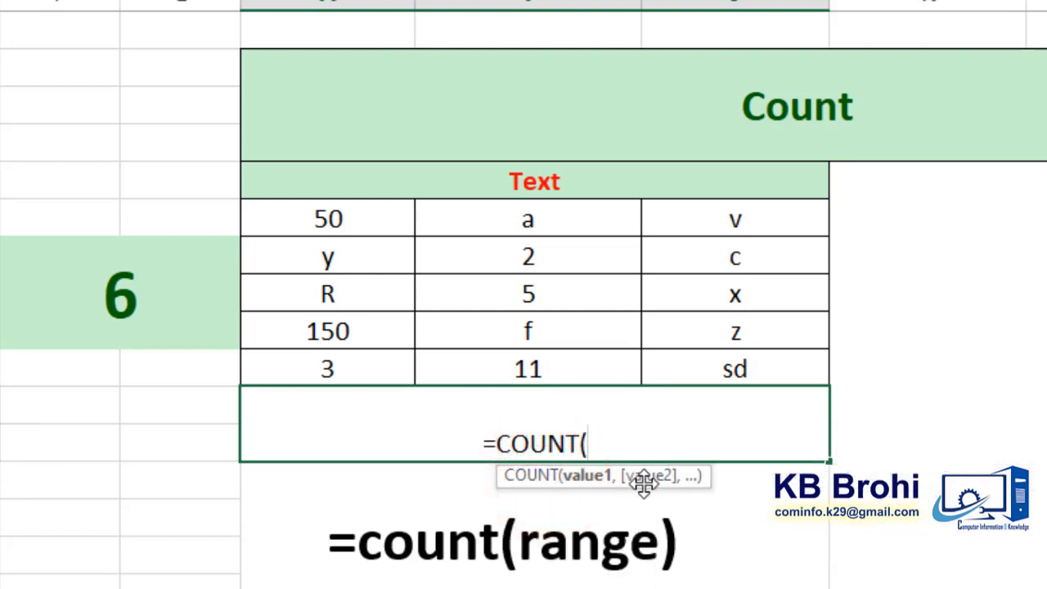
drag(383, 219, 723, 364)
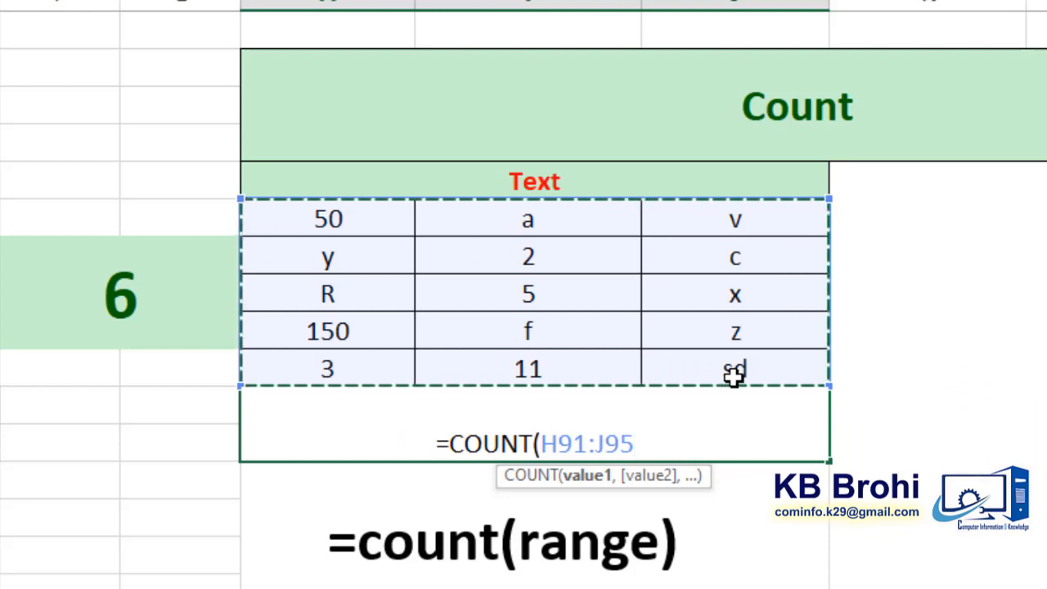
key(Return)
click(564, 409)
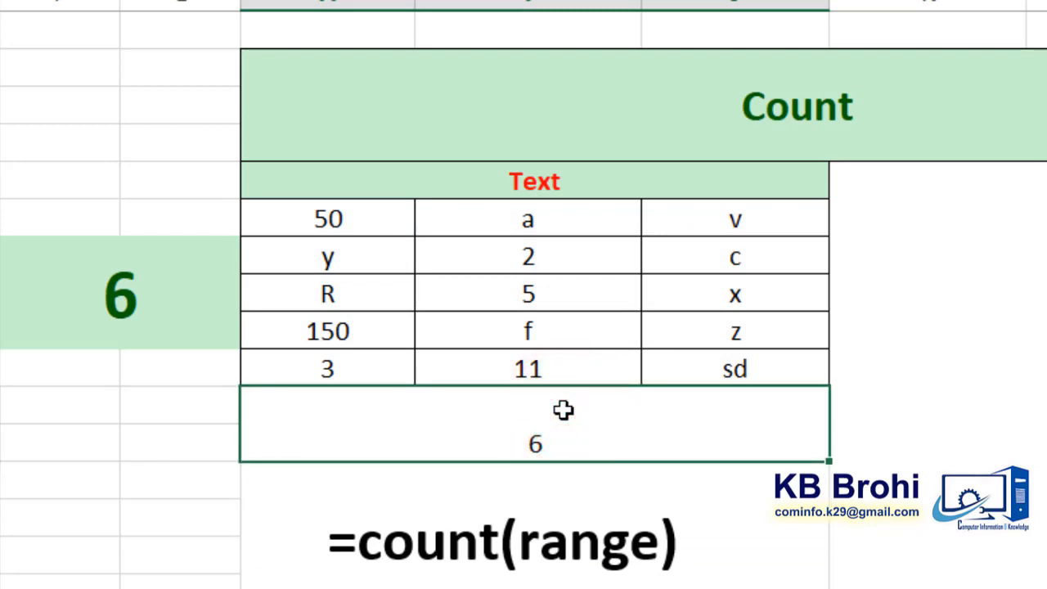
- Check the numeric entries of the Count table one by one against the COUNT result
click(375, 223)
click(350, 329)
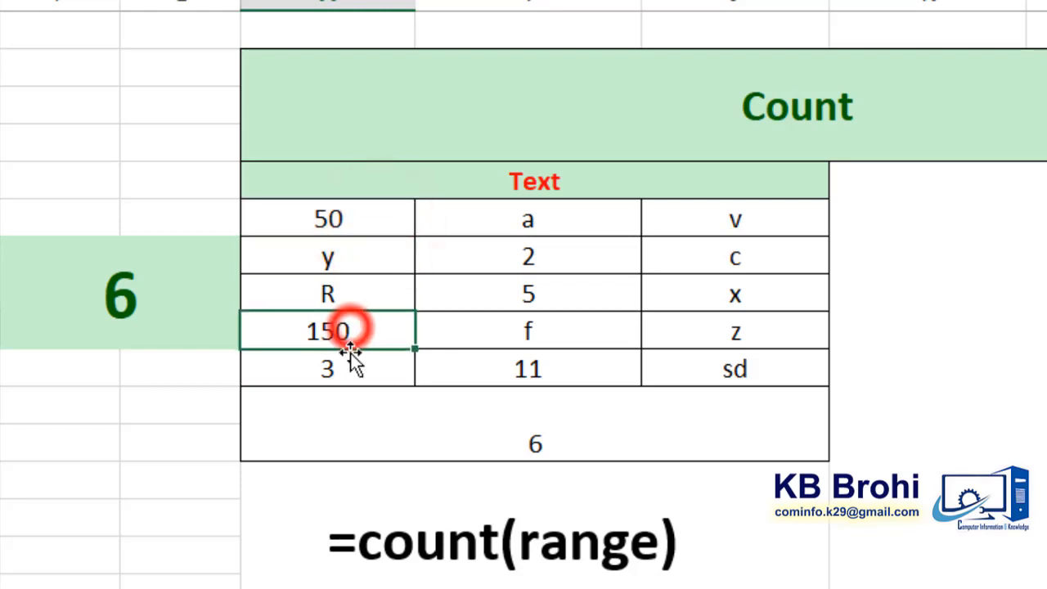
click(350, 368)
click(549, 258)
click(559, 293)
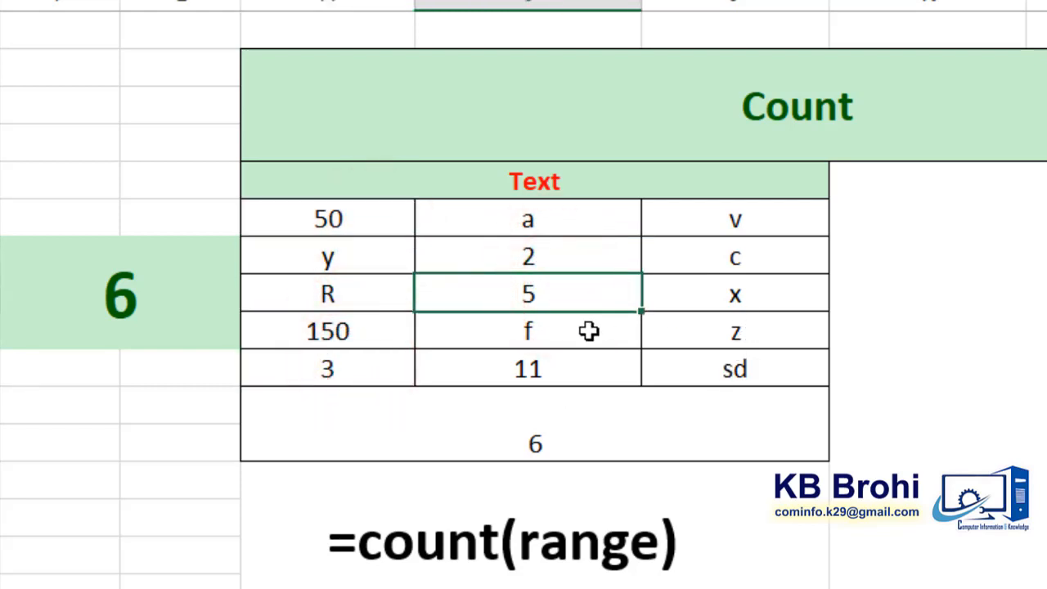
click(554, 370)
click(575, 429)
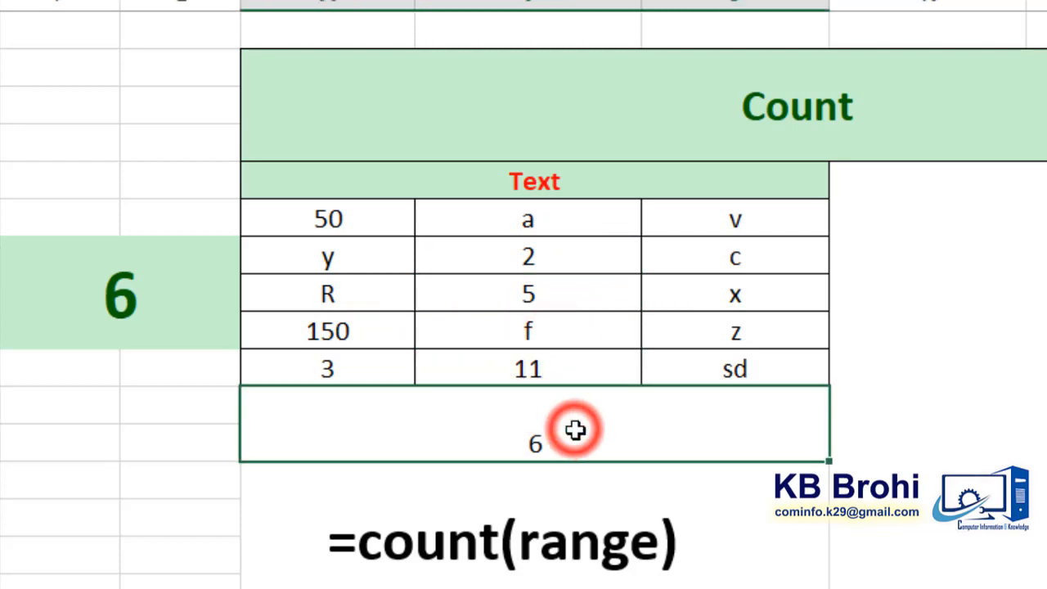
- Examine the Numbers and Text entries and the result of the Counta table below the Count section
key(Down)
key(Down)
key(Down)
key(Down)
key(Down)
key(Down)
key(Down)
key(Down)
key(Down)
key(Down)
key(Down)
key(Down)
key(Down)
key(Down)
key(Down)
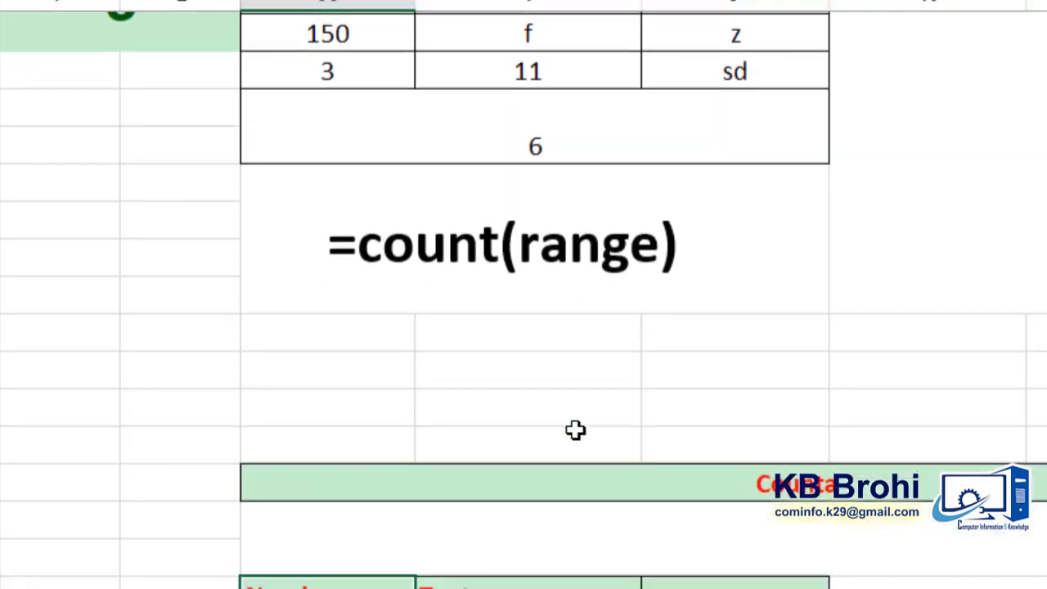
key(Down)
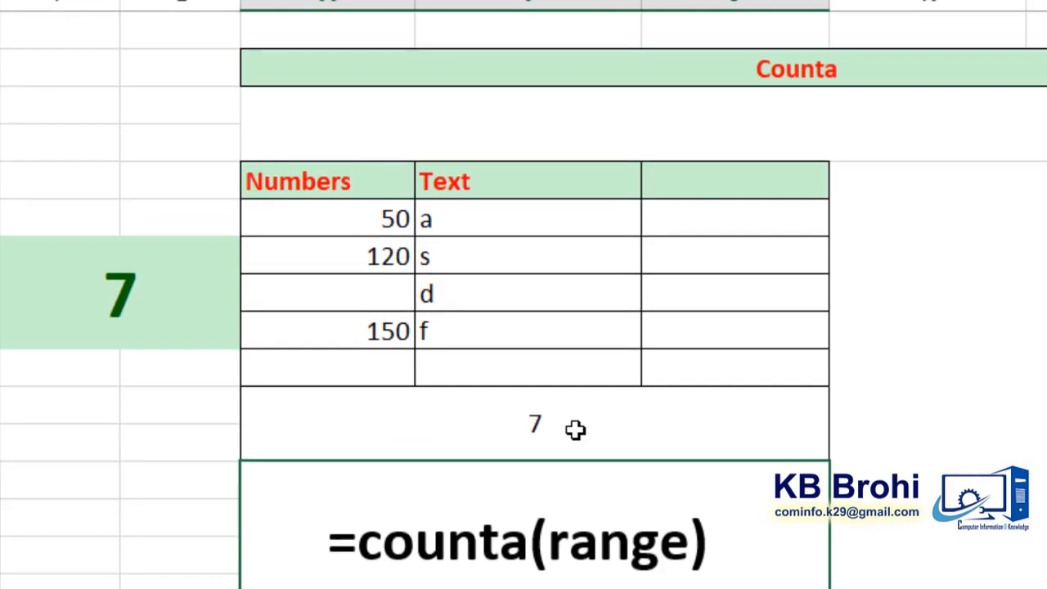
- Copy the Count table's entries H91:J95 into the Counta table's entry cells H110:J114
key(Up)
key(Up)
key(Up)
key(Up)
key(Up)
key(Up)
key(Up)
key(Up)
key(Up)
key(Up)
key(Up)
key(Up)
key(Up)
key(Up)
key(Up)
key(Up)
key(Up)
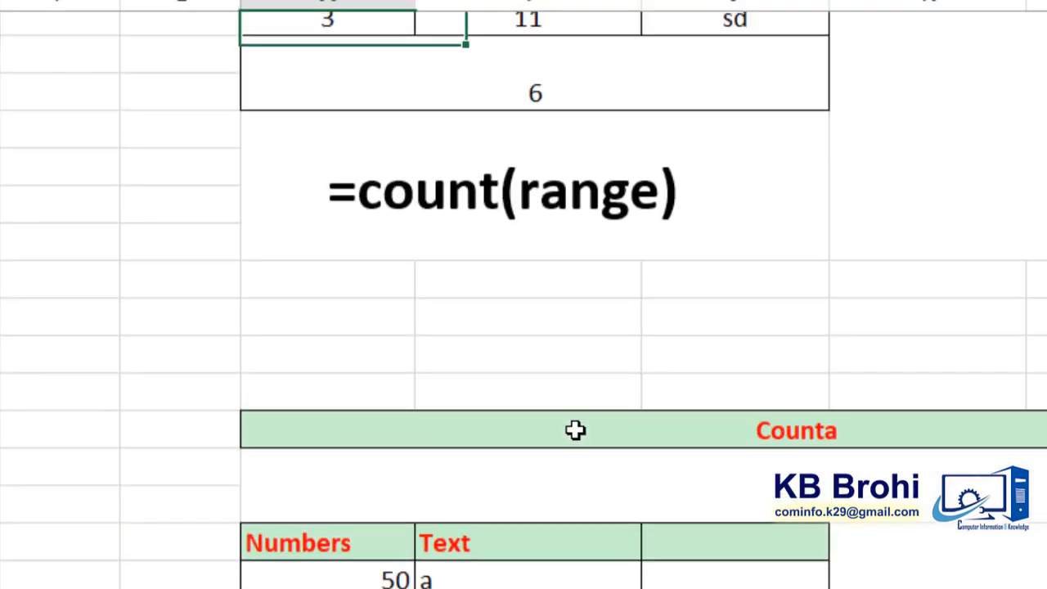
key(Up)
key(Up)
key(Up)
key(Up)
key(Up)
key(Up)
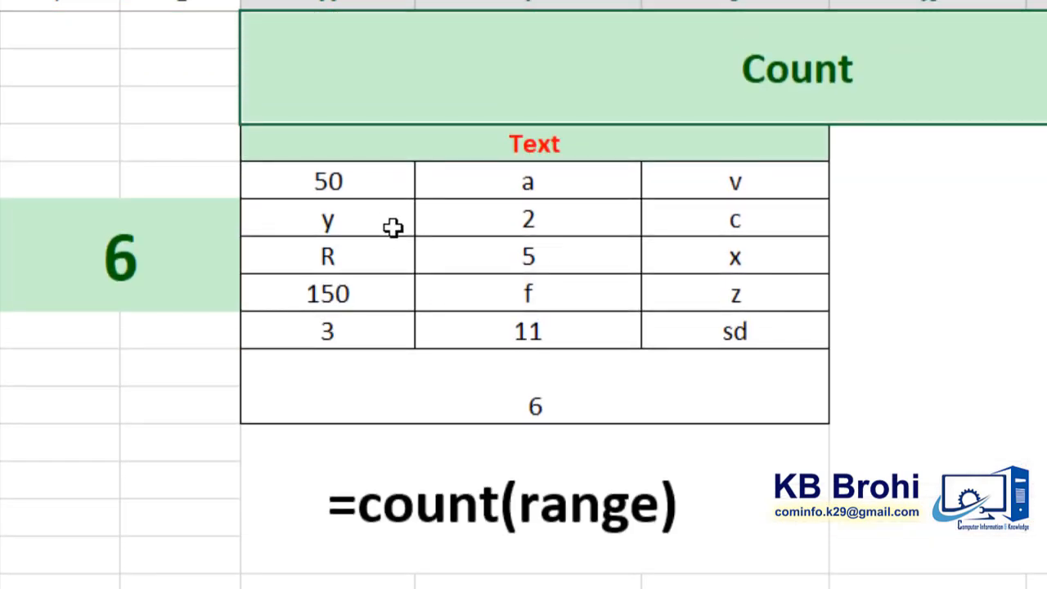
drag(385, 185, 695, 334)
key(ctrl+c)
key(Down)
key(Down)
key(Down)
key(Down)
key(Down)
key(Down)
key(Down)
key(Down)
key(Down)
key(Down)
key(Down)
key(Down)
key(Down)
key(Down)
key(Down)
key(Down)
key(Down)
key(Down)
key(Down)
key(Down)
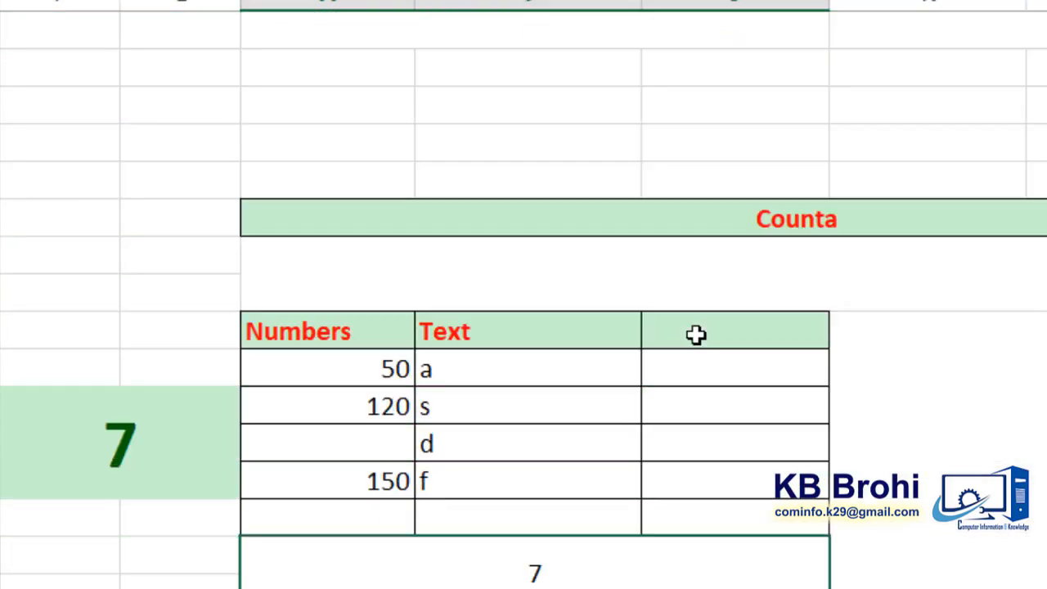
drag(388, 367, 687, 515)
key(ctrl+v)
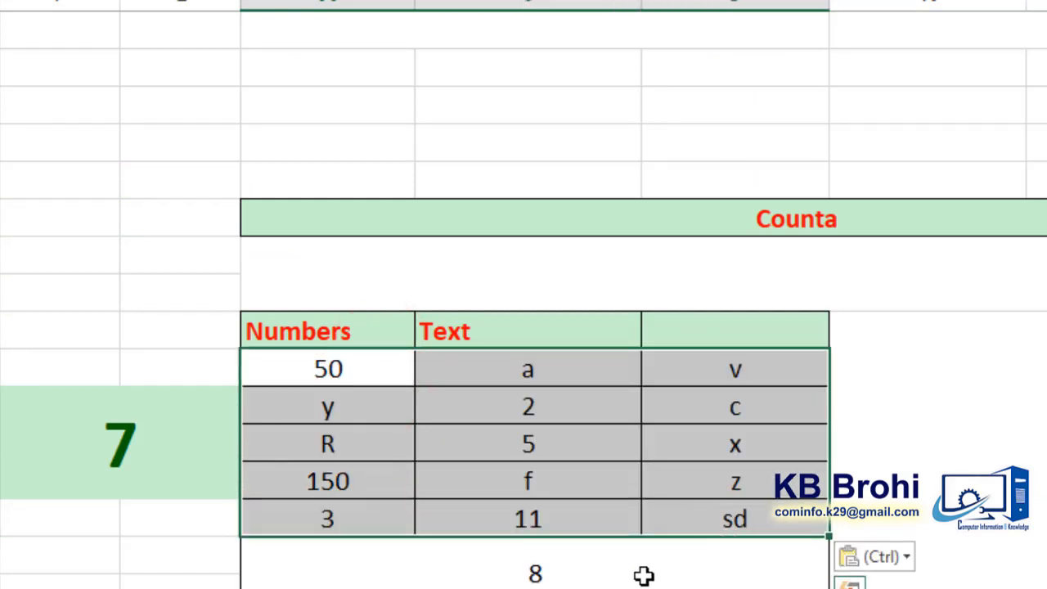
- Replace the formula in the Counta table's merged result cell with =COUNTA(H110:J114)
click(629, 576)
double_click(631, 579)
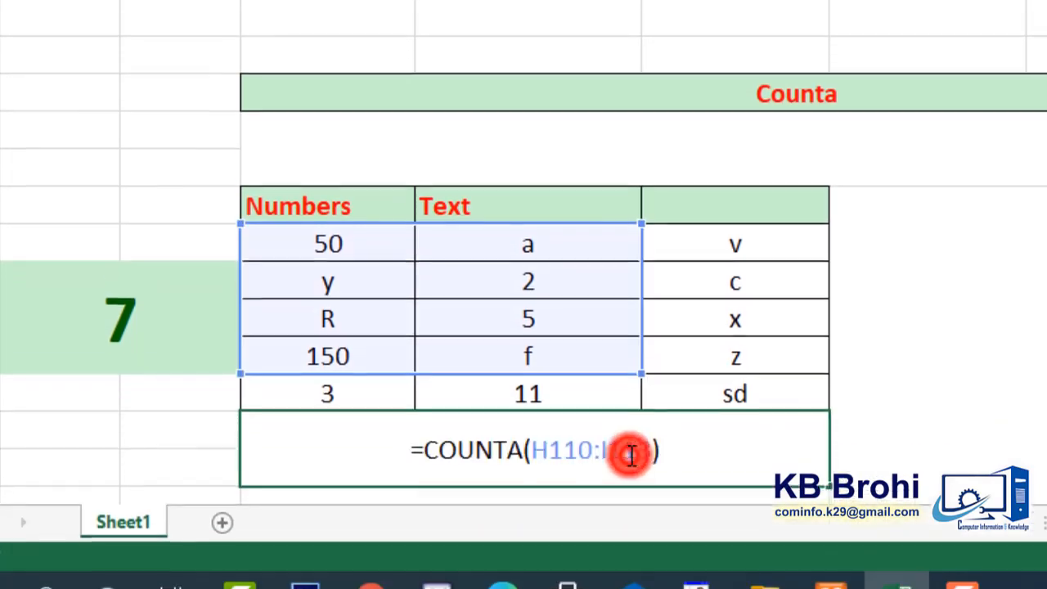
drag(669, 457, 367, 451)
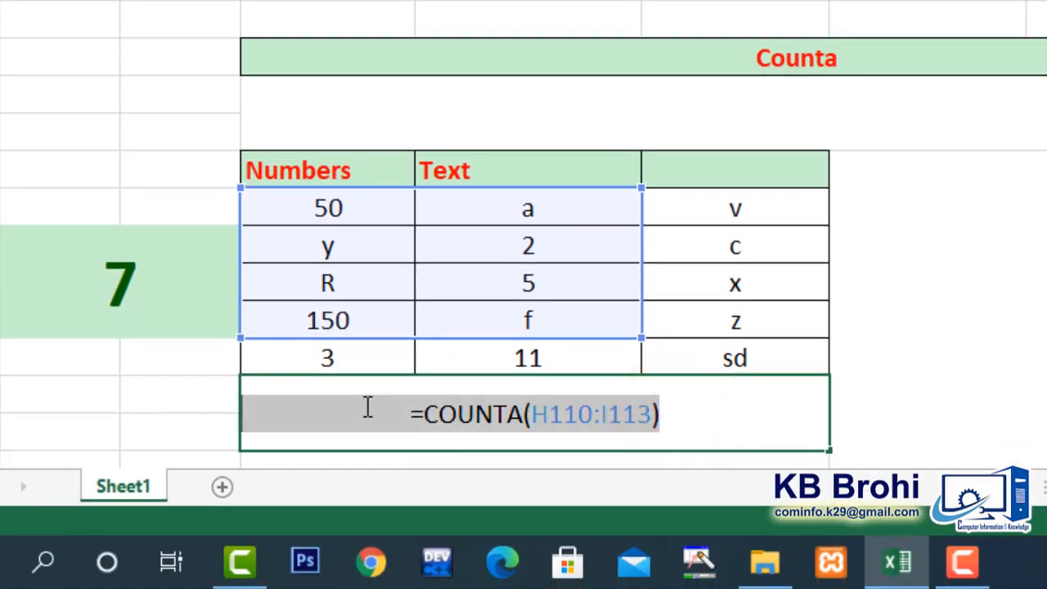
text(=coun)
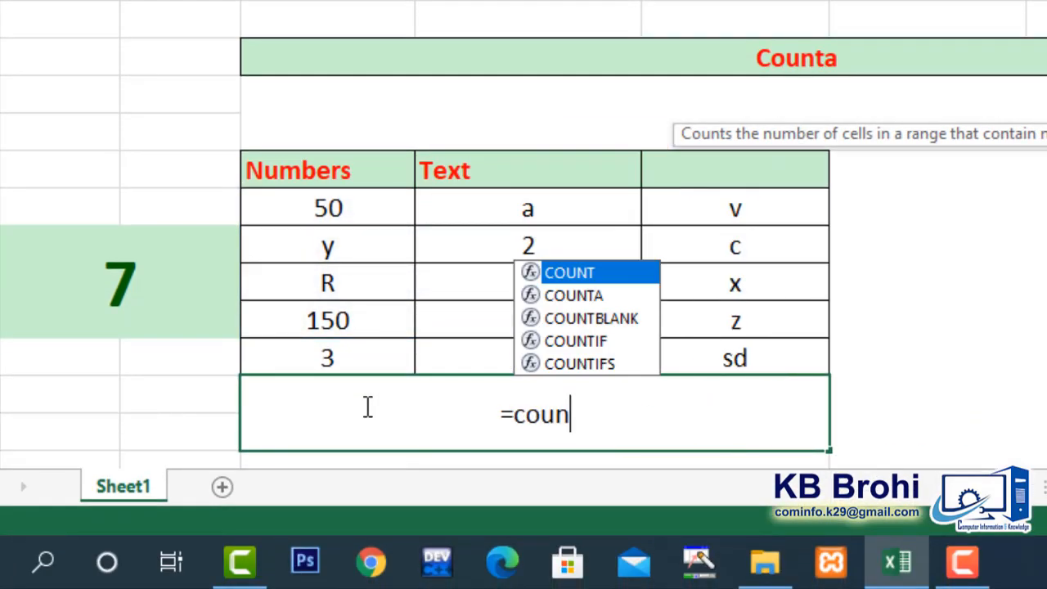
click(565, 294)
double_click(564, 295)
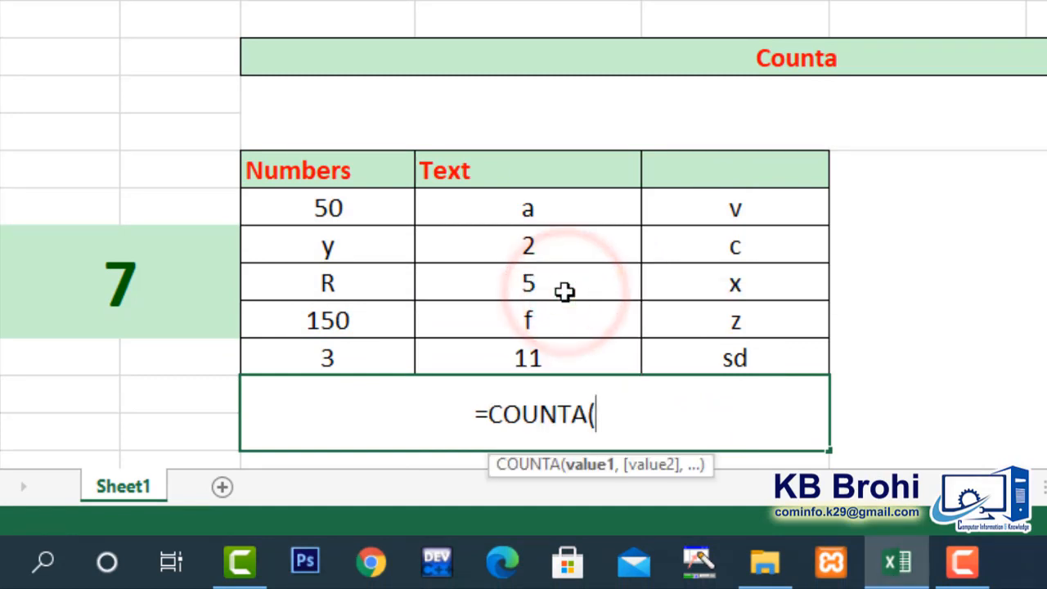
drag(388, 207, 664, 369)
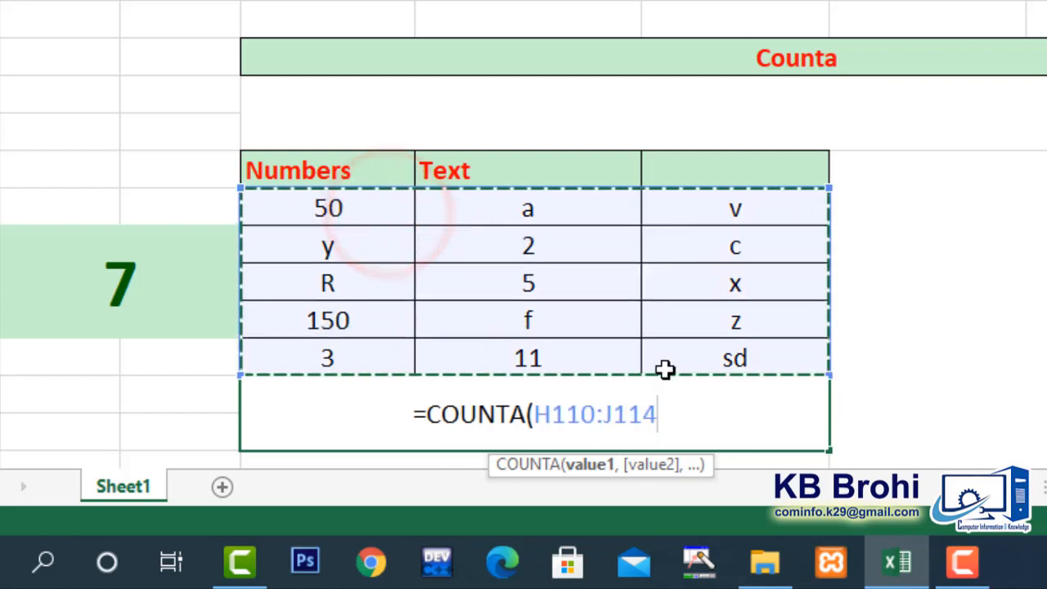
key(Return)
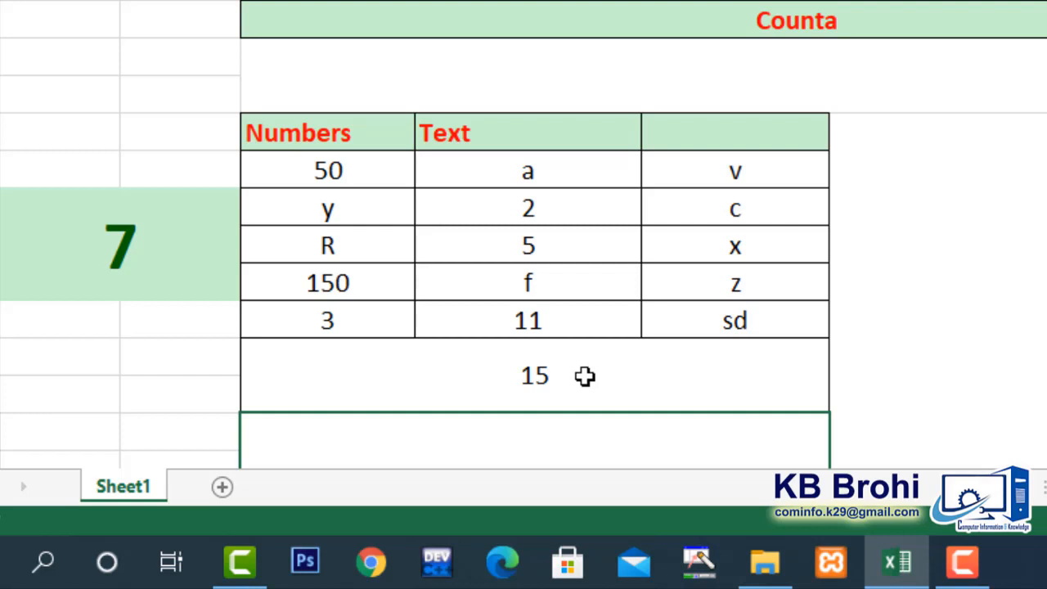
- Go through the Counta table's entries from the first to the last cell to compare them with the COUNTA result
click(376, 170)
key(Down)
key(Down)
key(Down)
key(Down)
key(Right)
key(Right)
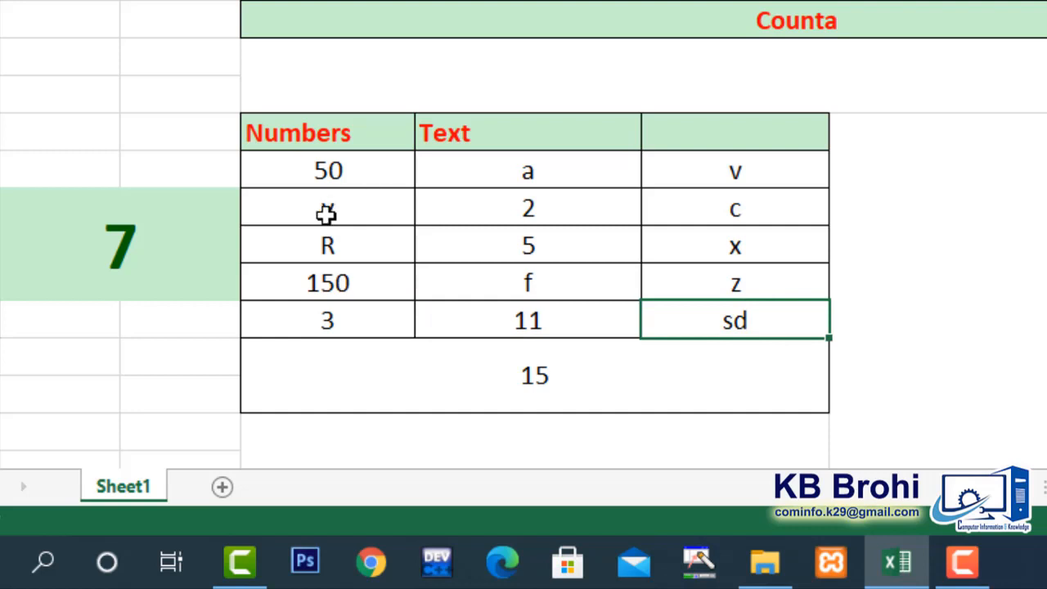
- Clear the entries 2, 5 and f from the Counta table's Text column and check the result cell
drag(529, 210, 534, 274)
key(Delete)
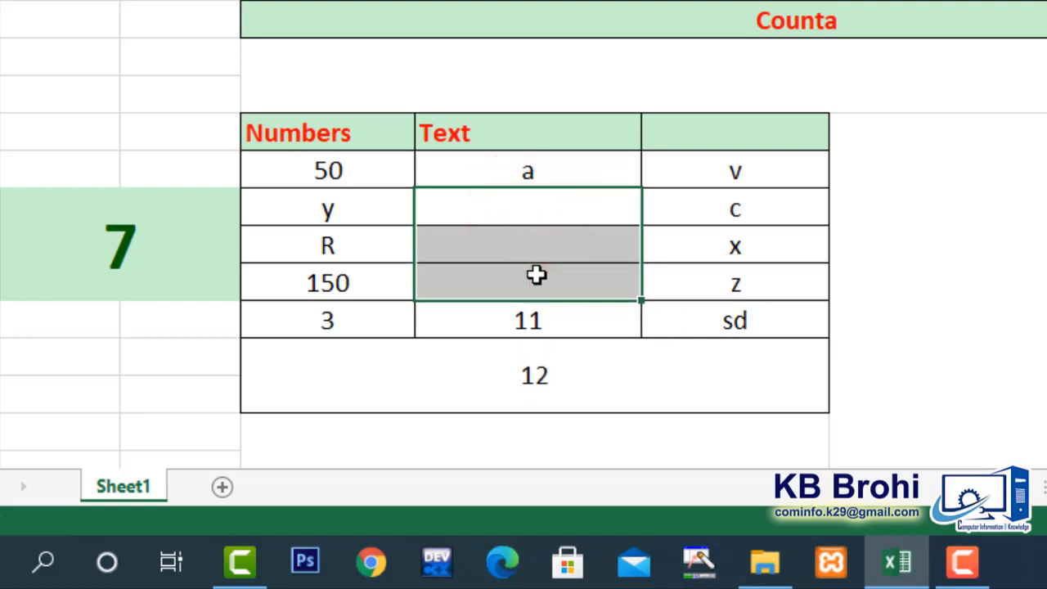
click(602, 381)
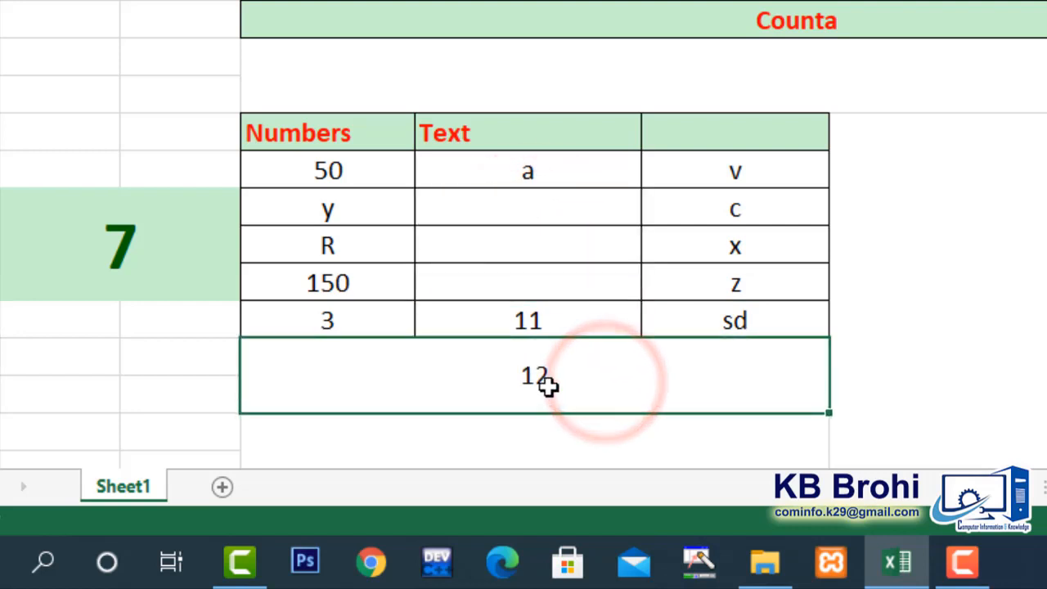
- Refill the first emptied cell of the Counta table's Text column and enter 6 in the cell beneath it
click(530, 216)
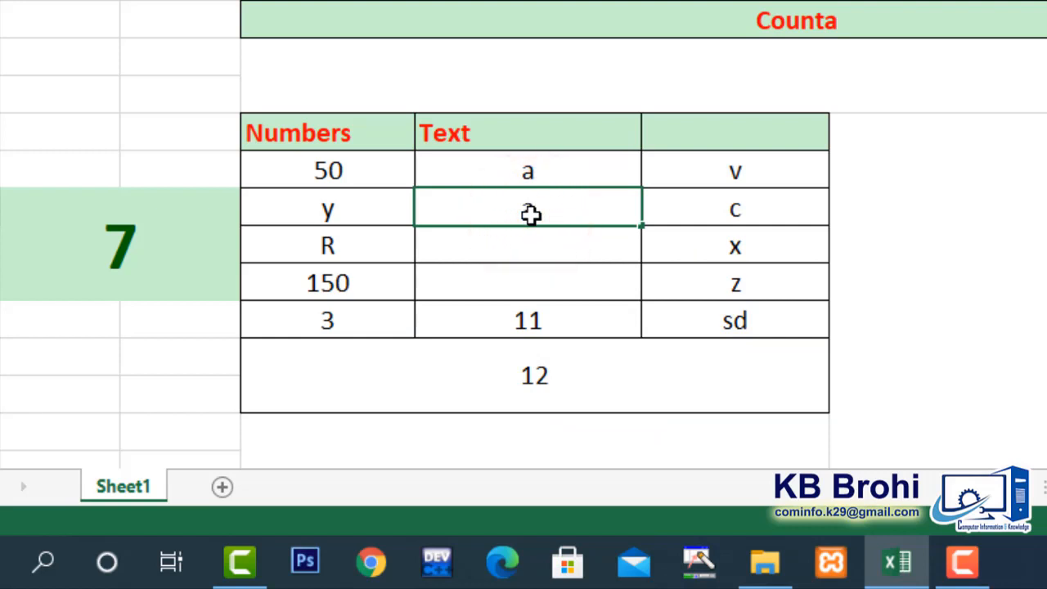
key(Return)
text(6)
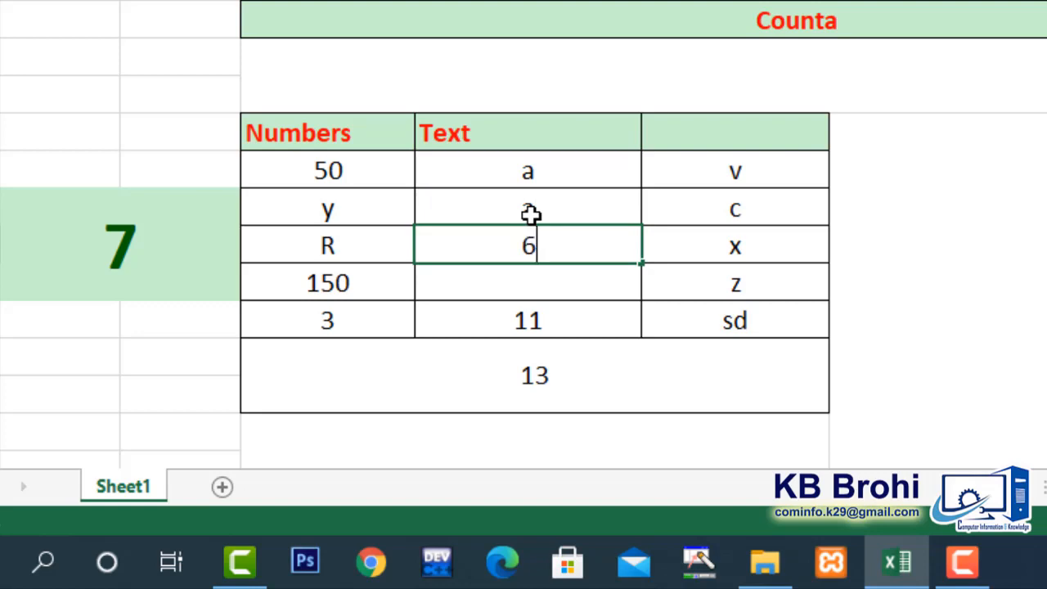
key(Return)
- Select the Total p result cell under the Attendance entries in the Countif section
key(Down)
key(Down)
key(Down)
key(Down)
key(Down)
key(Down)
key(Down)
key(Down)
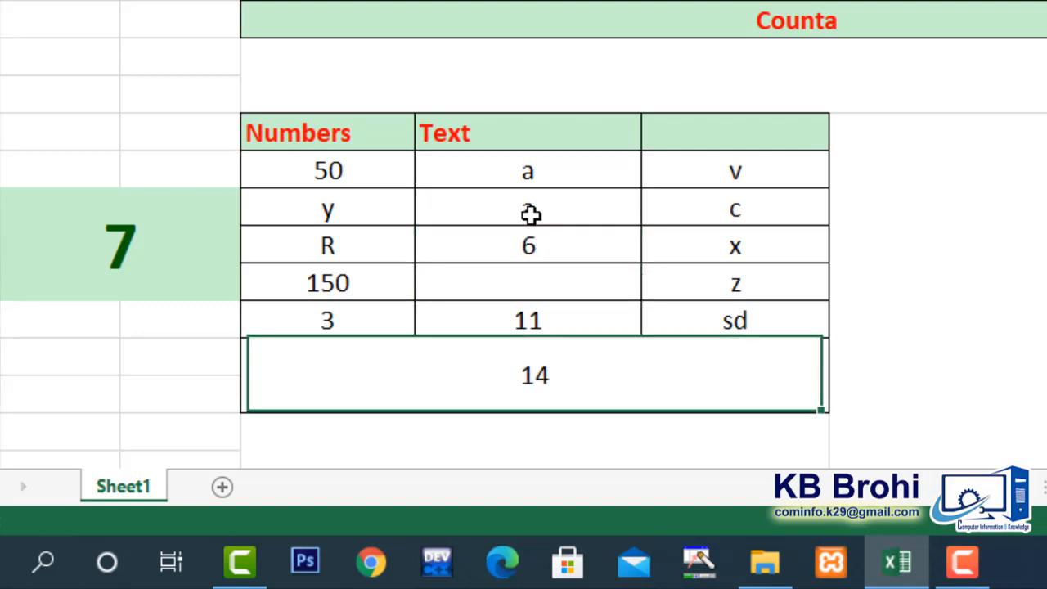
key(Down)
key(Down)
key(Down)
key(Down)
key(Down)
key(Down)
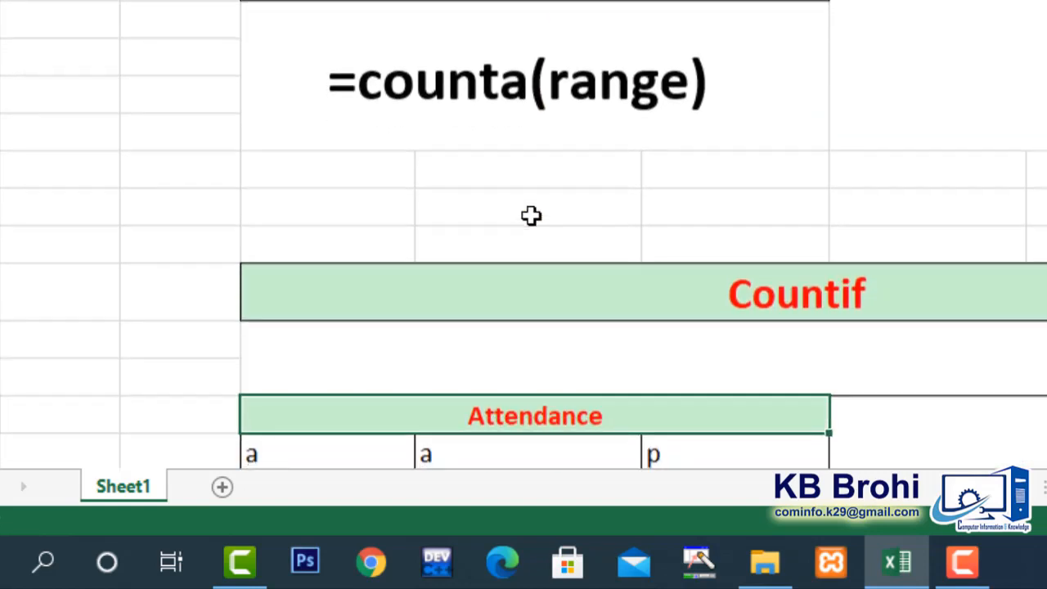
key(Down)
key(Down)
key(Down)
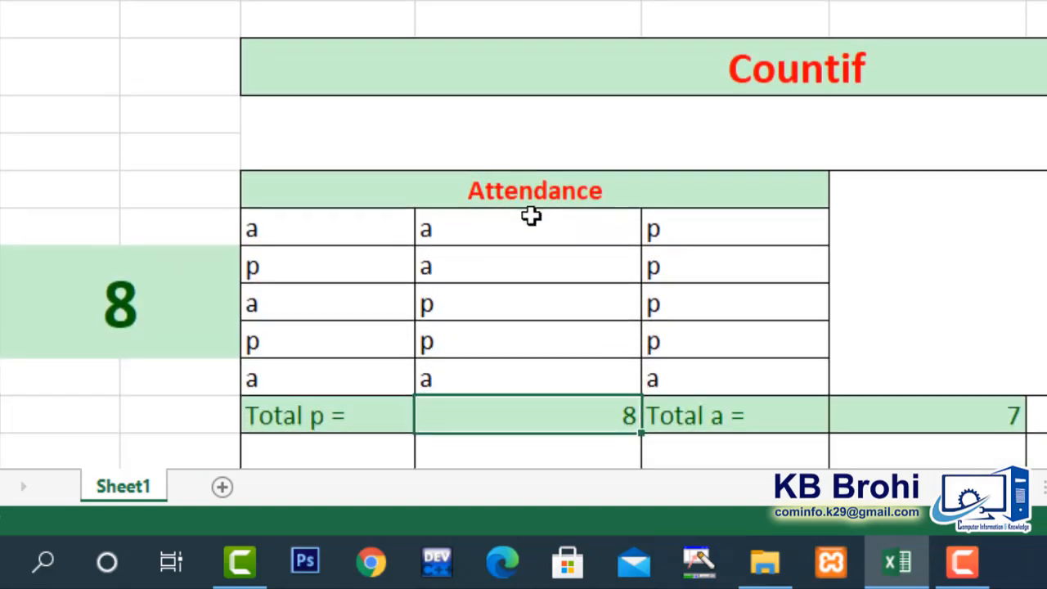